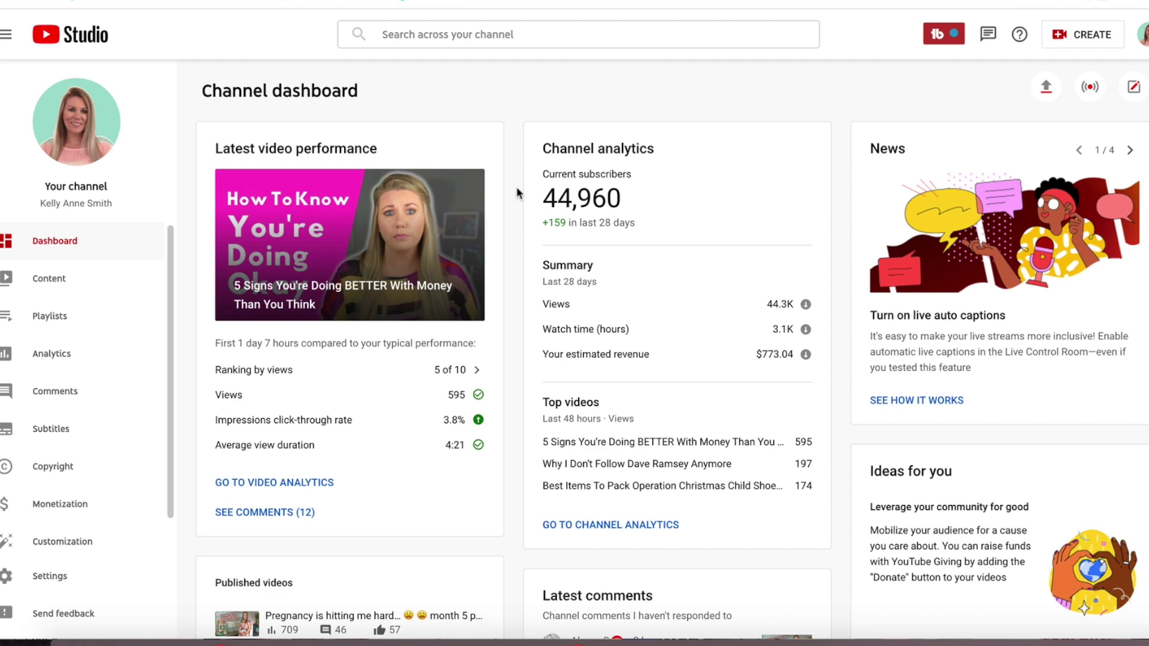
# - Open the channel's analytics overview and set the reporting period to September
pyautogui.scroll(-2, 517, 193)
pyautogui.scroll(2, 517, 193)
pyautogui.click(67, 356)
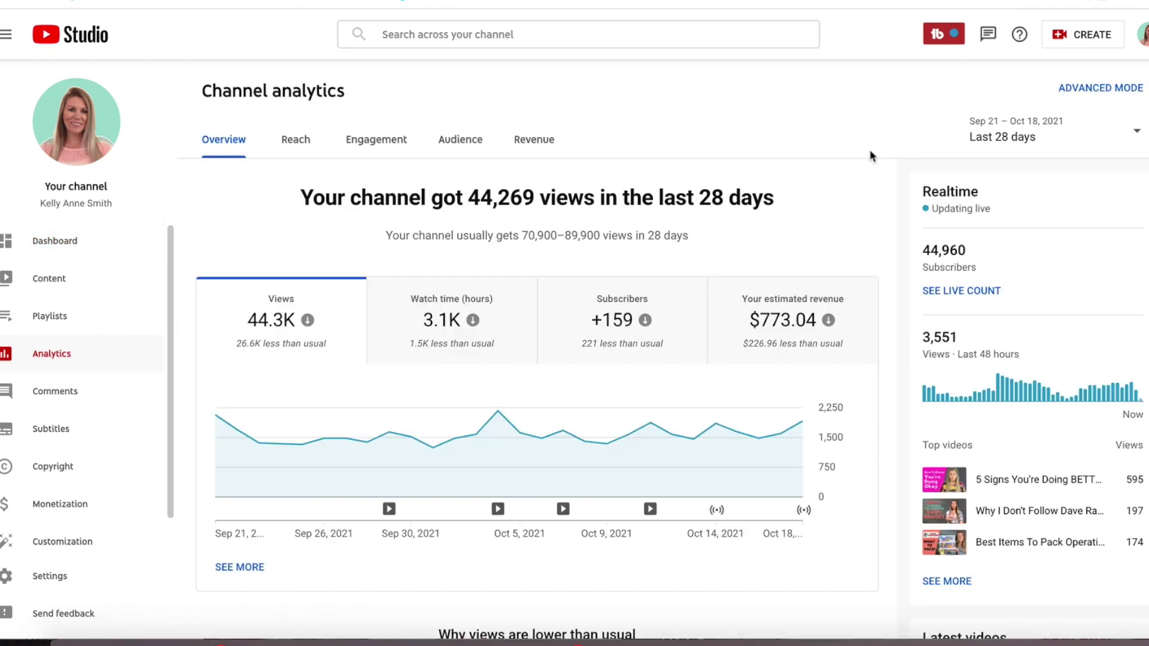
pyautogui.click(1016, 137)
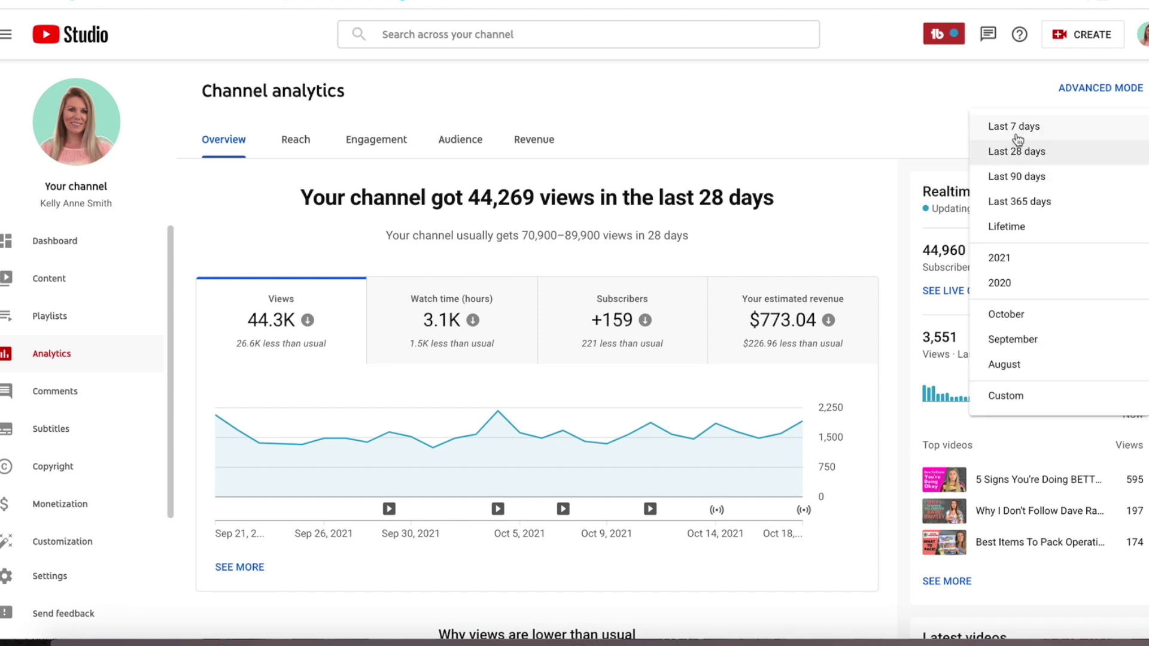
pyautogui.click(1013, 339)
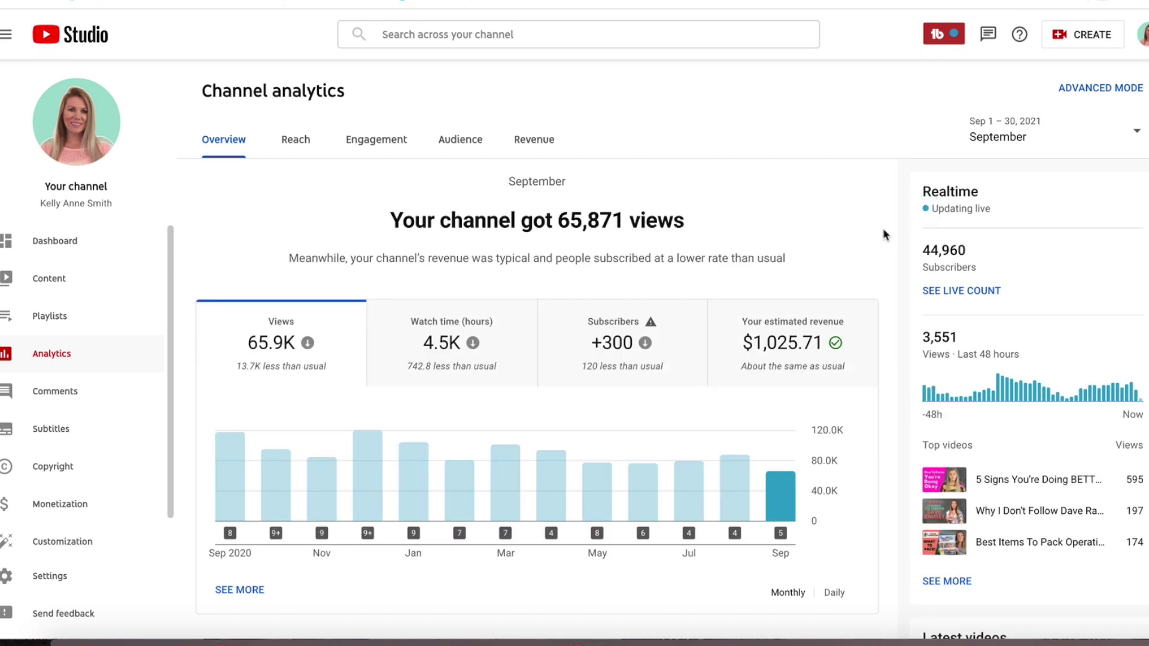
pyautogui.scroll(-1, 883, 230)
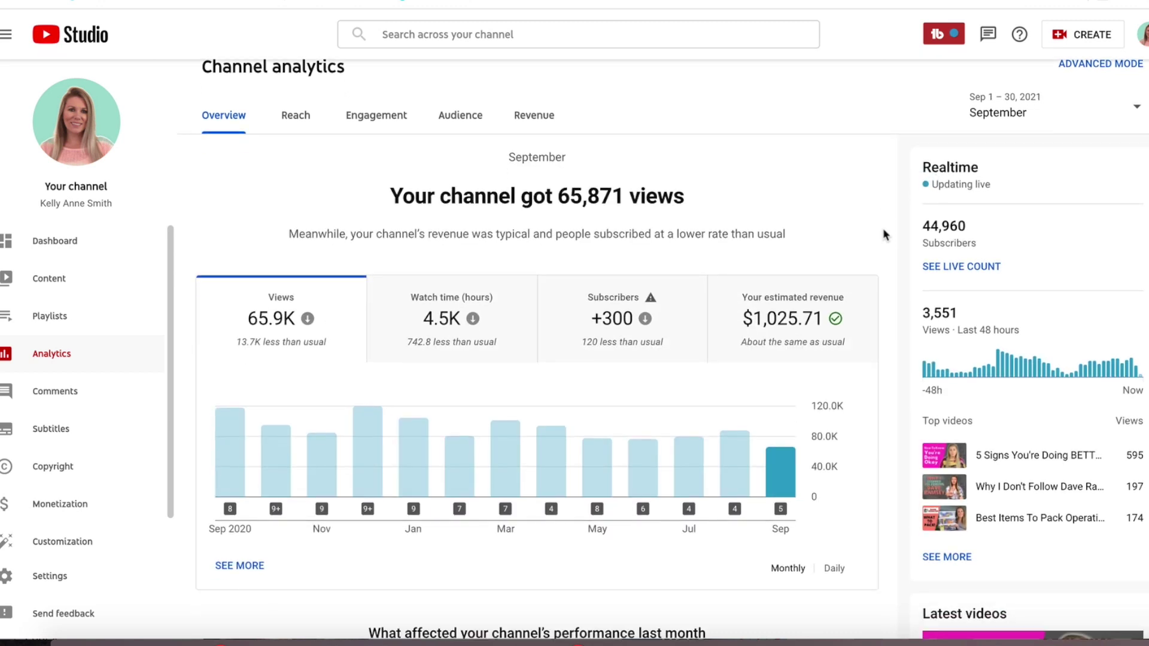
pyautogui.scroll(1, 883, 230)
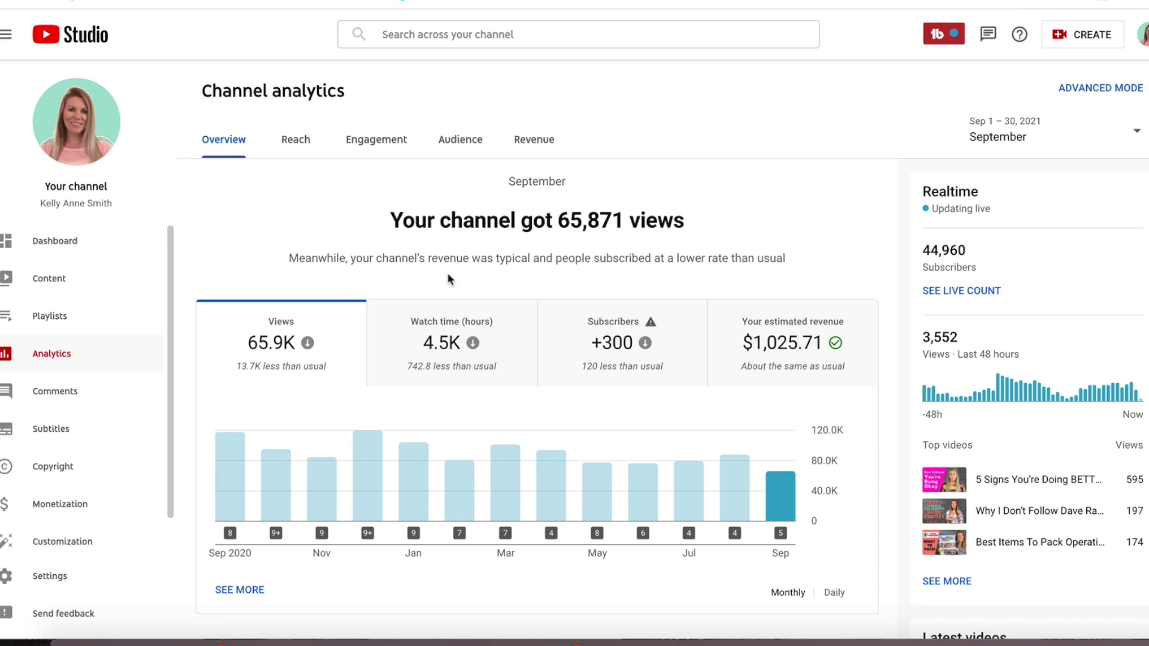
# - Inspect the monthly views chart, comparing September 2021 with August, February and other earlier months
pyautogui.moveTo(283, 342)
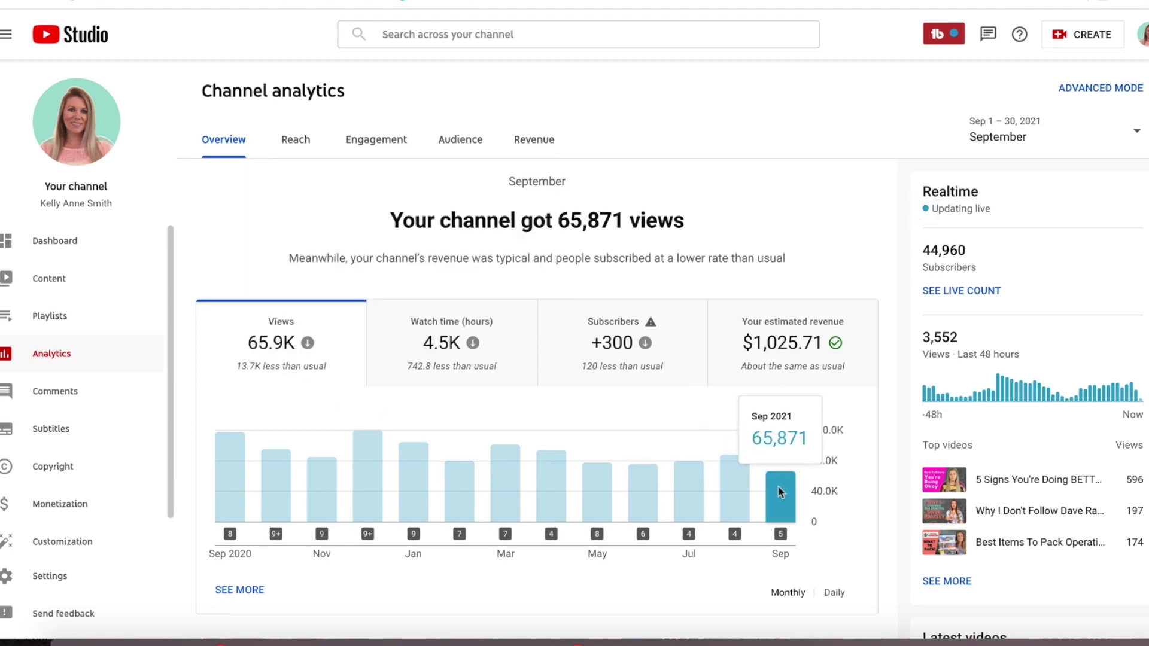
pyautogui.moveTo(691, 488)
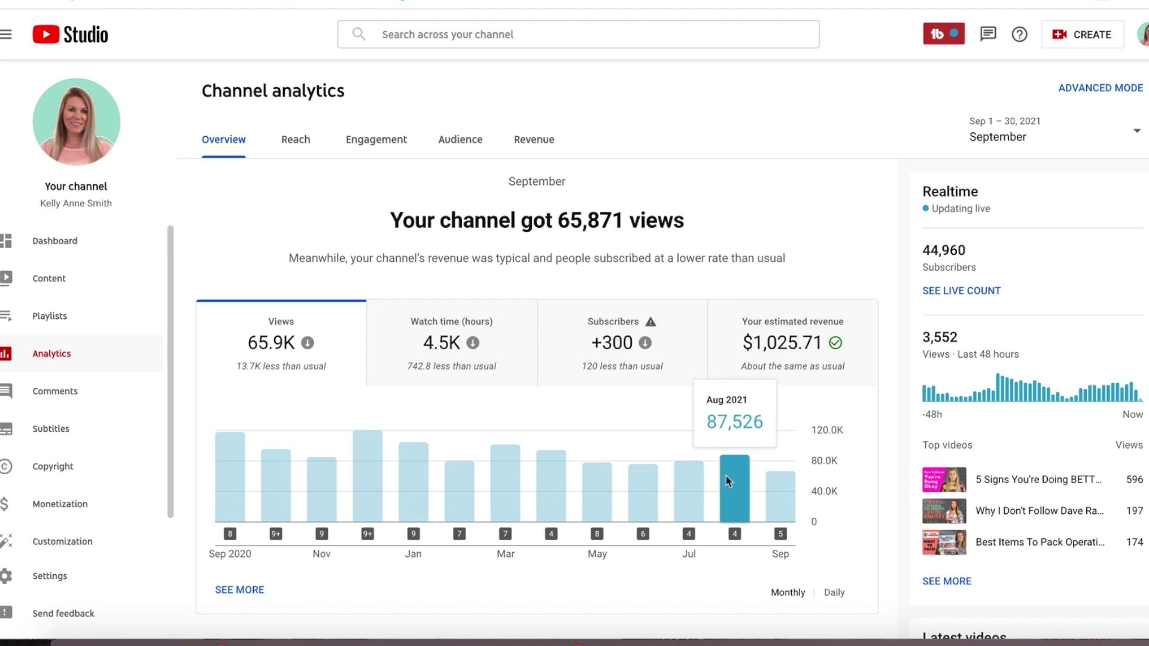
pyautogui.moveTo(576, 479)
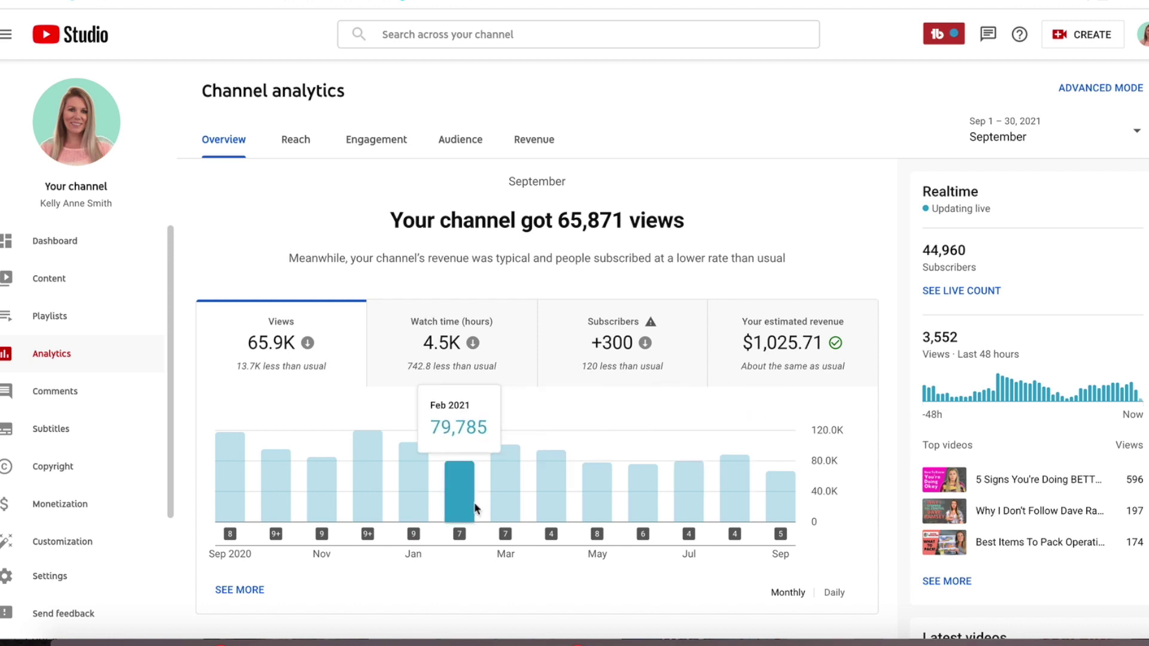
pyautogui.moveTo(780, 492)
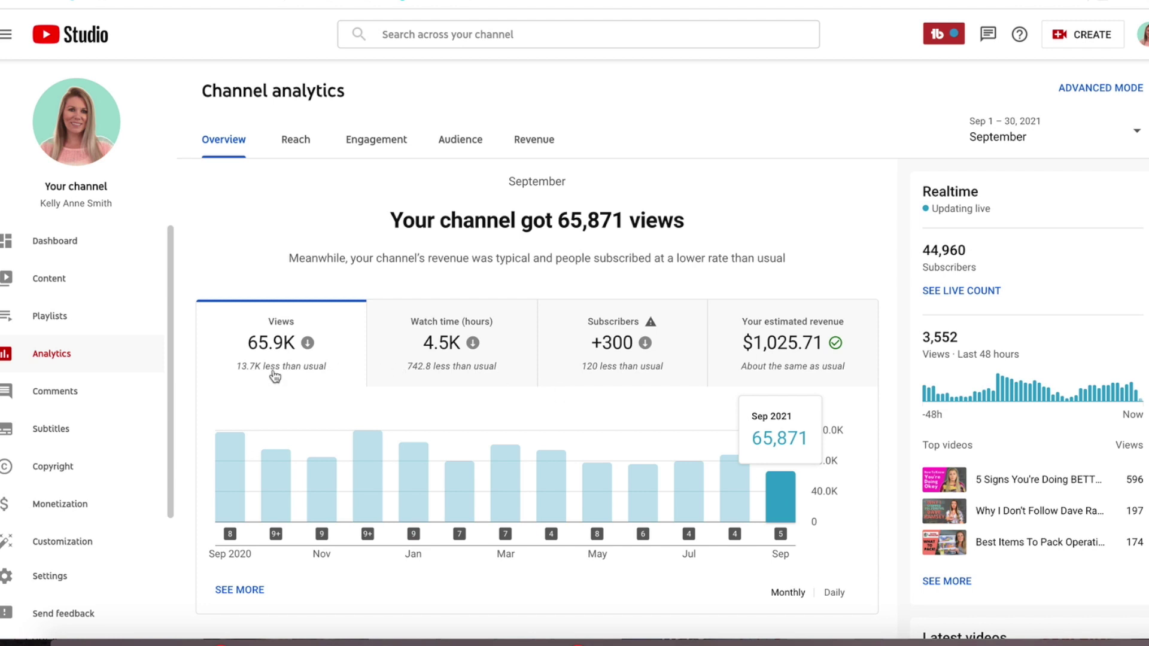
pyautogui.moveTo(257, 366)
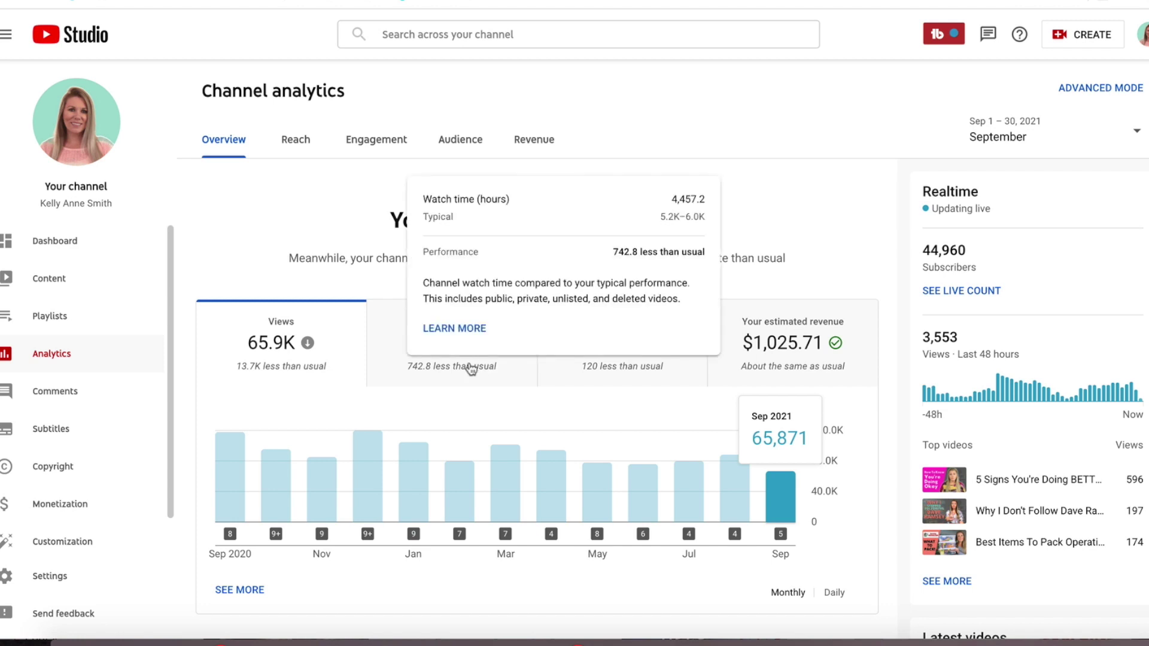
# - Show the watch time chart and inspect its monthly bars, including January 2021 and September 2020
pyautogui.click(428, 376)
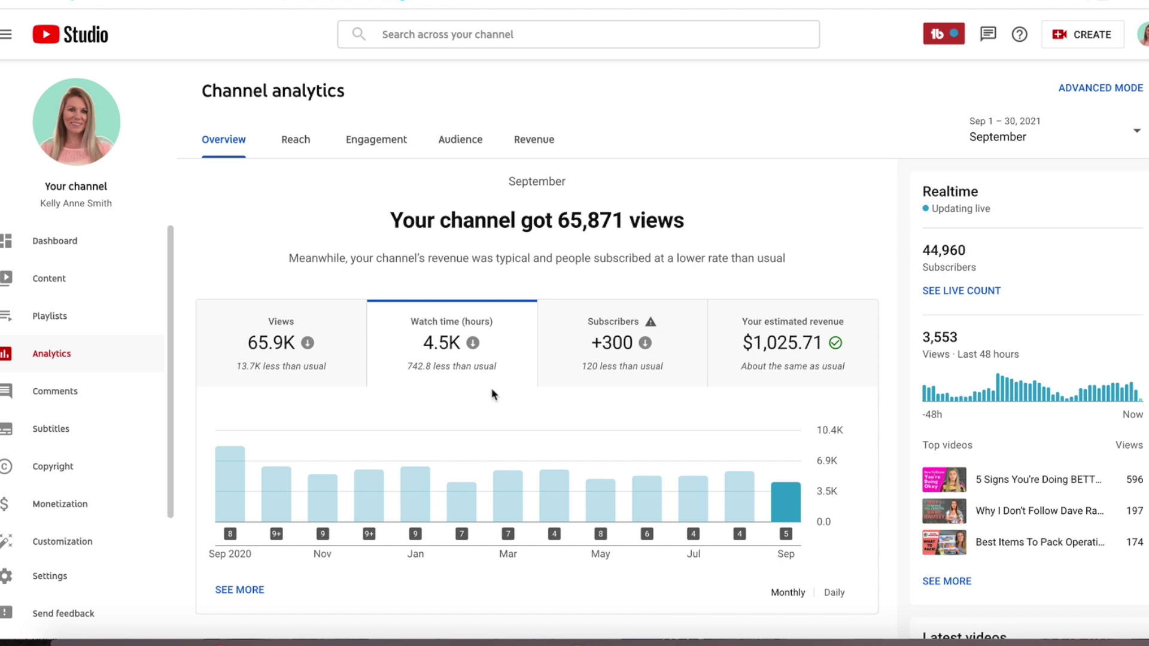
pyautogui.moveTo(413, 480)
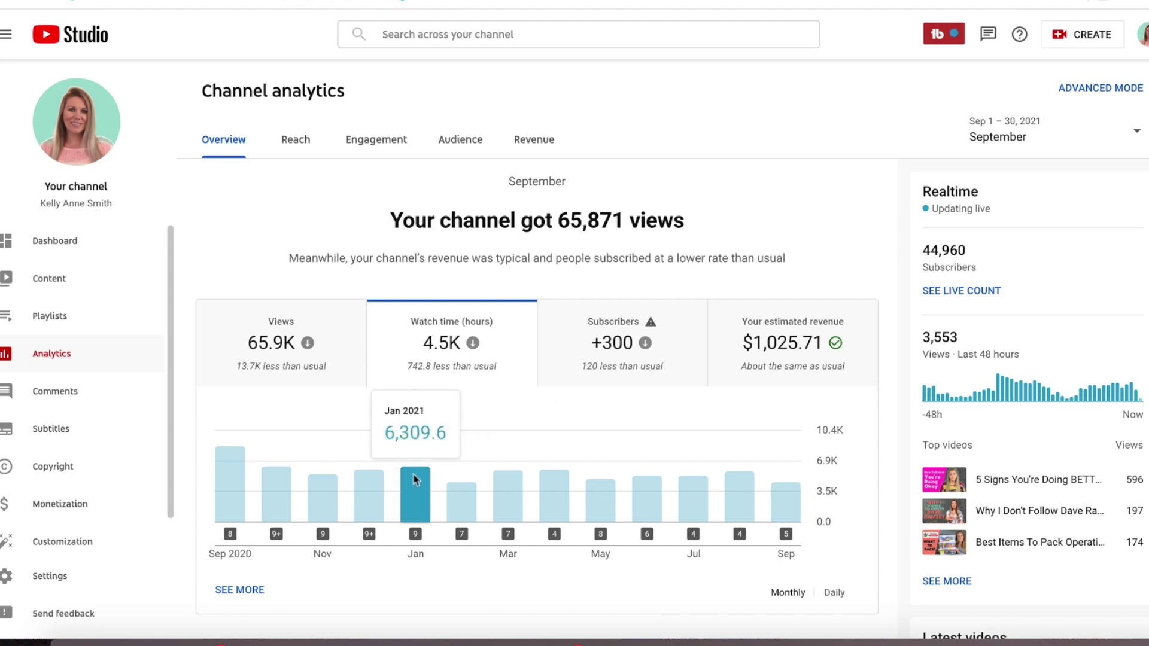
pyautogui.moveTo(232, 473)
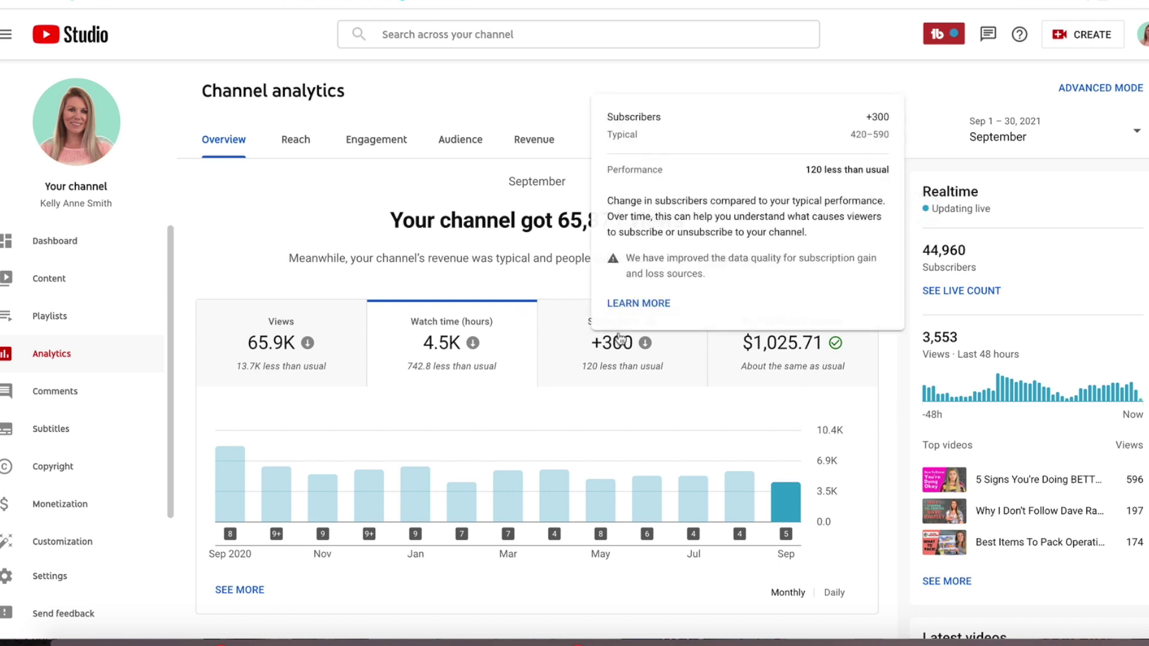
# - Show the subscribers chart and inspect its latest months, followed by the estimated revenue chart
pyautogui.click(617, 359)
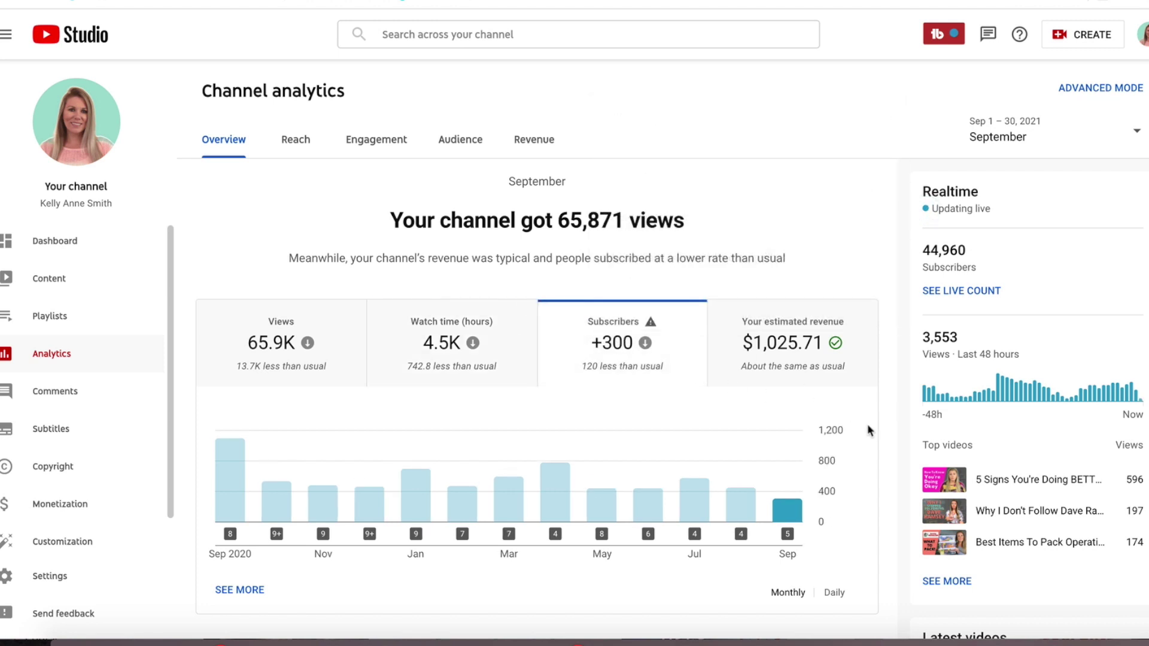
pyautogui.moveTo(787, 515)
pyautogui.moveTo(744, 436)
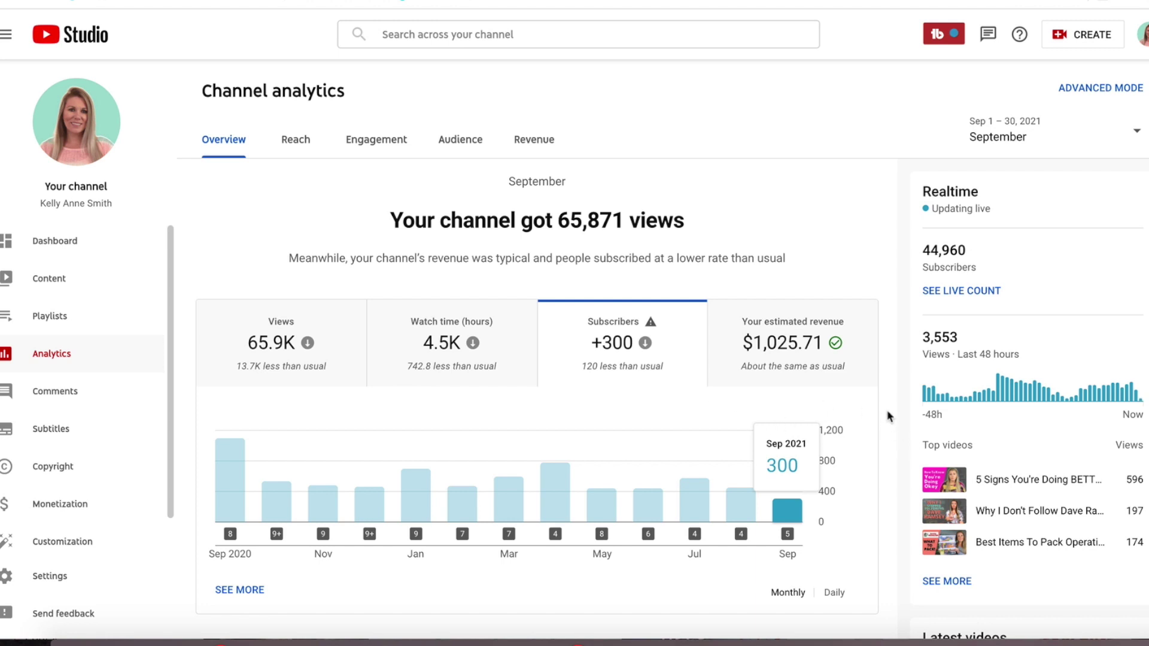
pyautogui.click(789, 353)
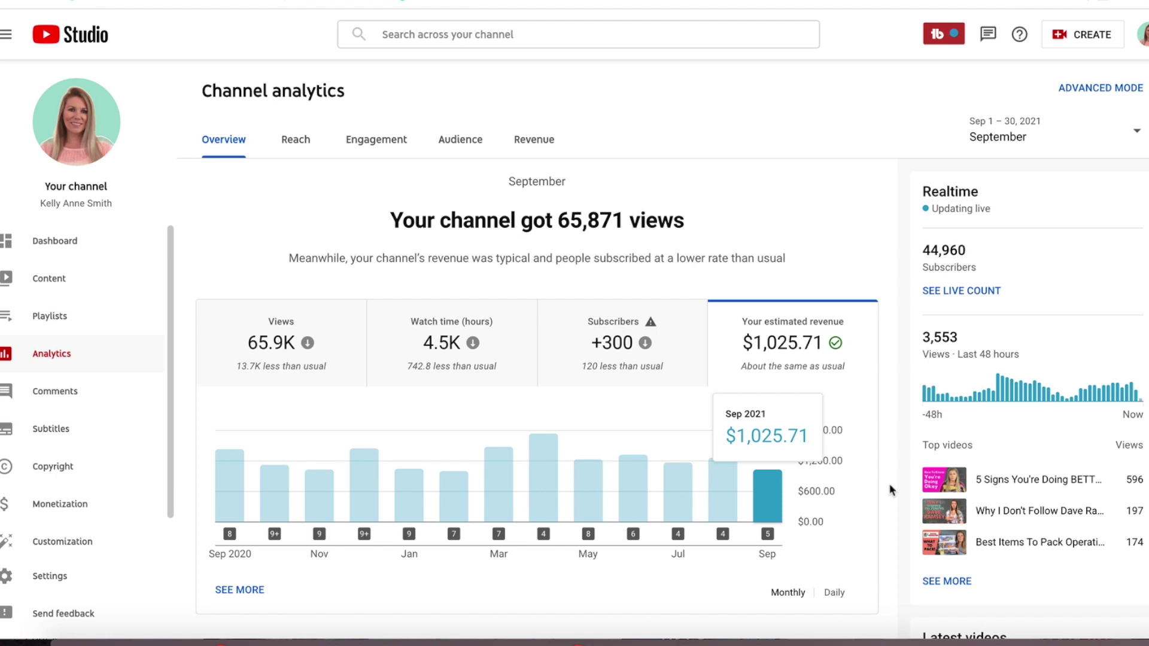
# - Open the analytics of the period's top video, "Why I Don't Follow Dave Ramsey Anymore", and return to the channel analytics
pyautogui.scroll(-4, 890, 491)
pyautogui.scroll(-1, 890, 491)
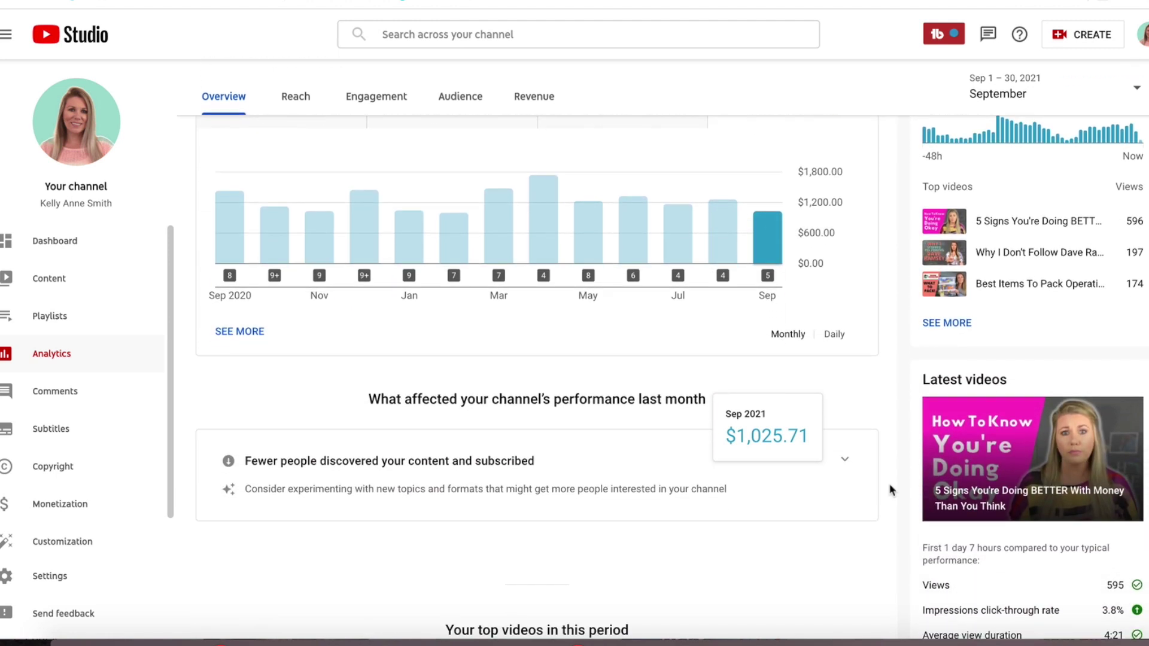
pyautogui.scroll(-1, 890, 490)
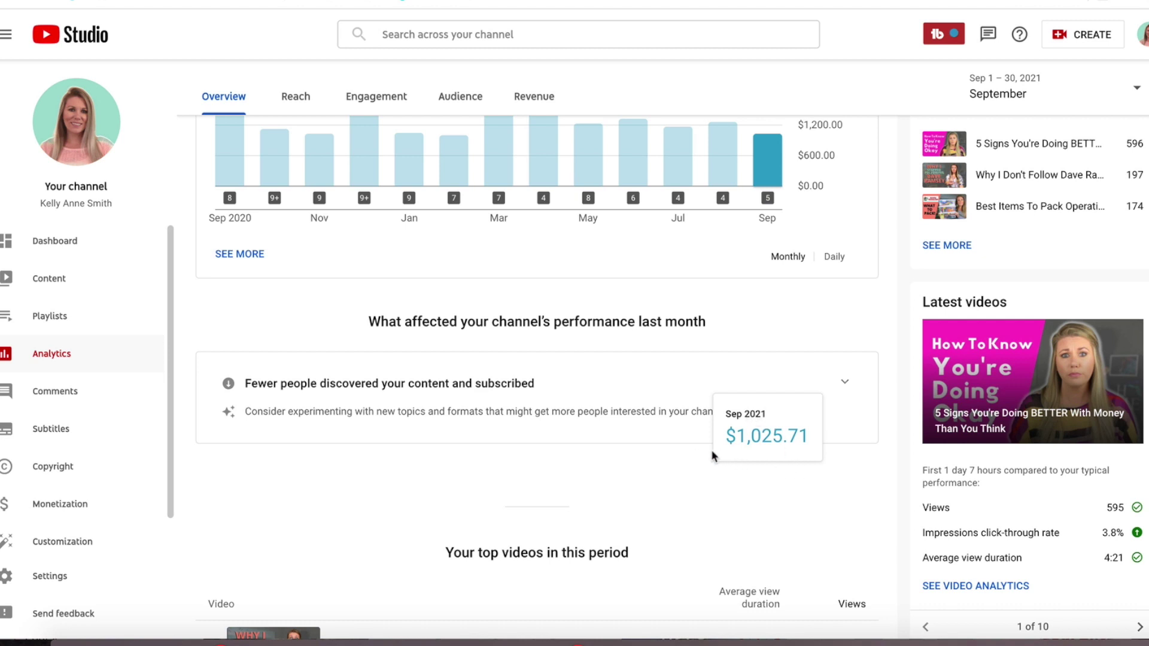
pyautogui.scroll(-1, 711, 450)
pyautogui.scroll(-3, 712, 456)
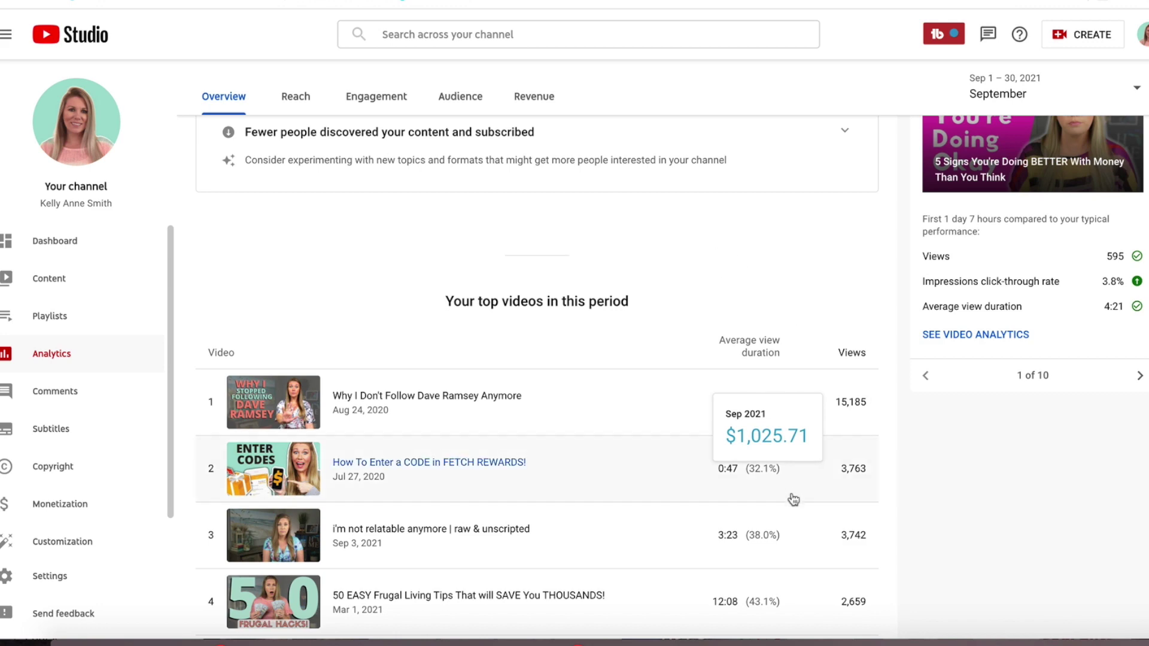
pyautogui.click(773, 422)
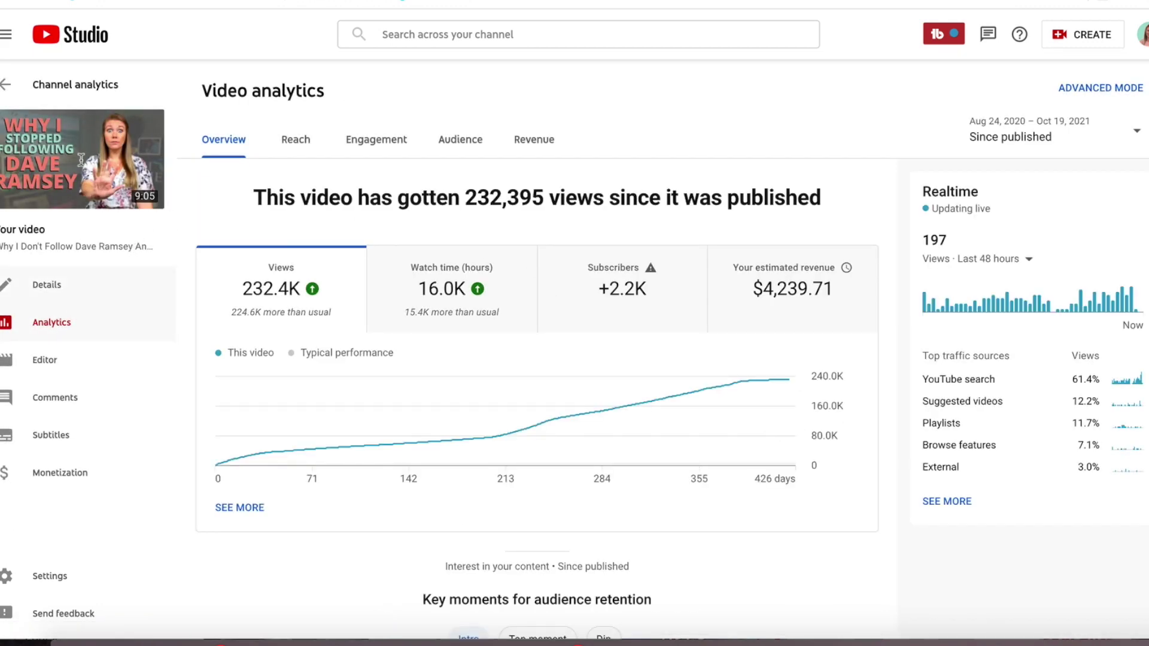
pyautogui.click(4, 2)
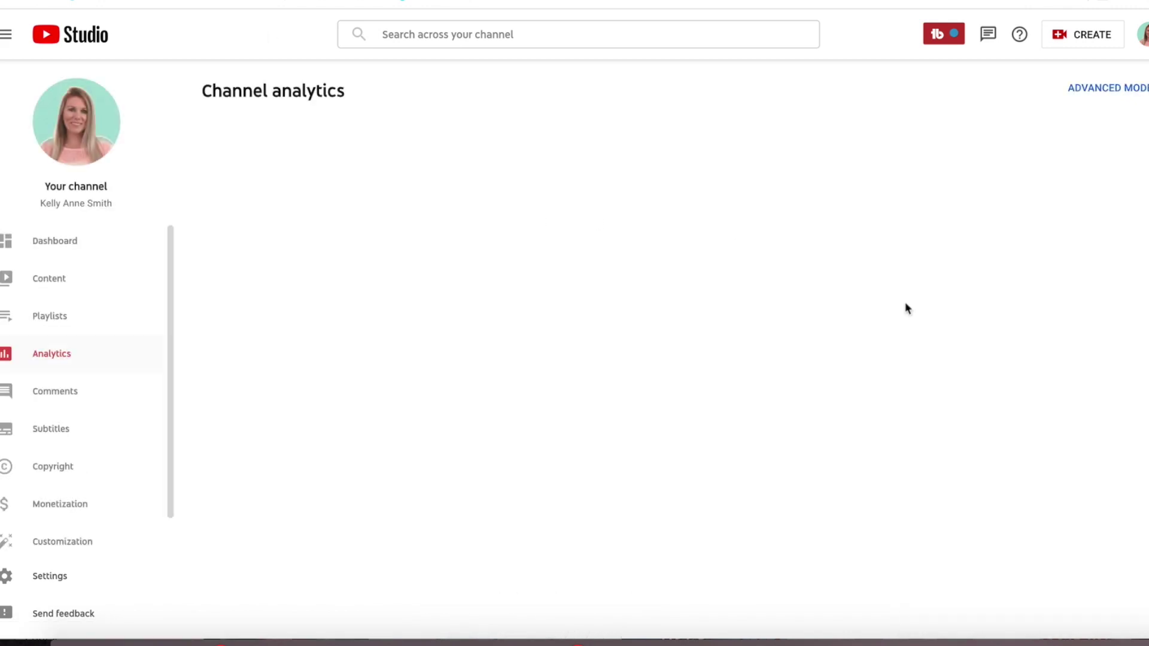
# - Review the ten top videos for September, checking their average view duration and views
pyautogui.scroll(-10, 875, 336)
pyautogui.scroll(-1, 875, 338)
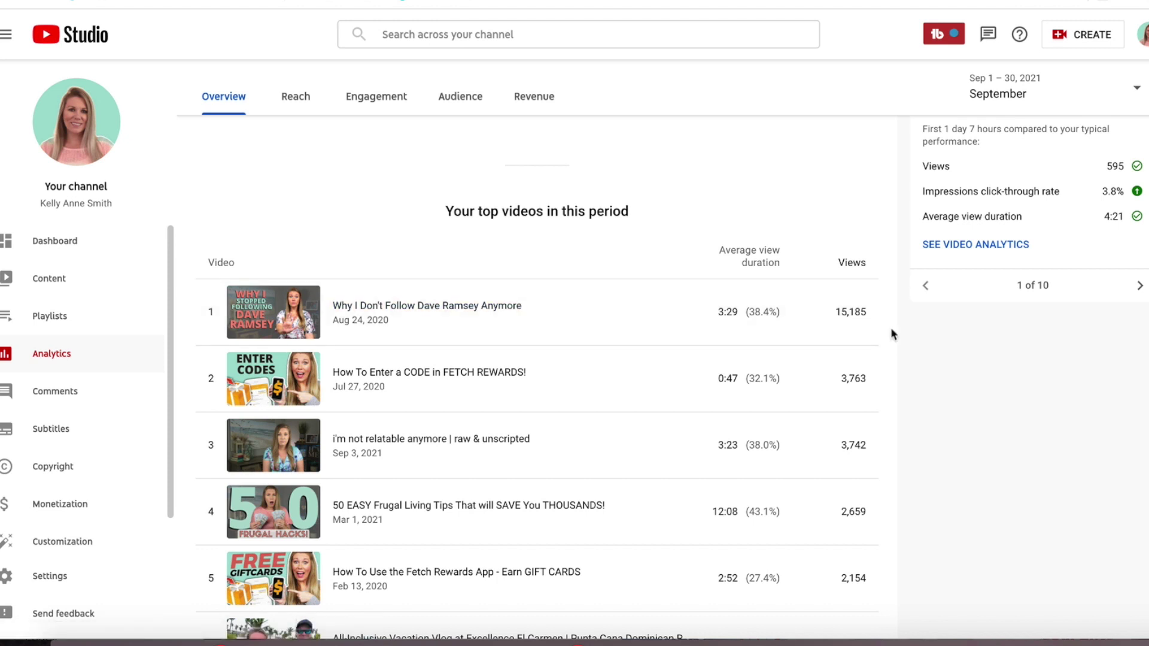
pyautogui.scroll(-1, 893, 374)
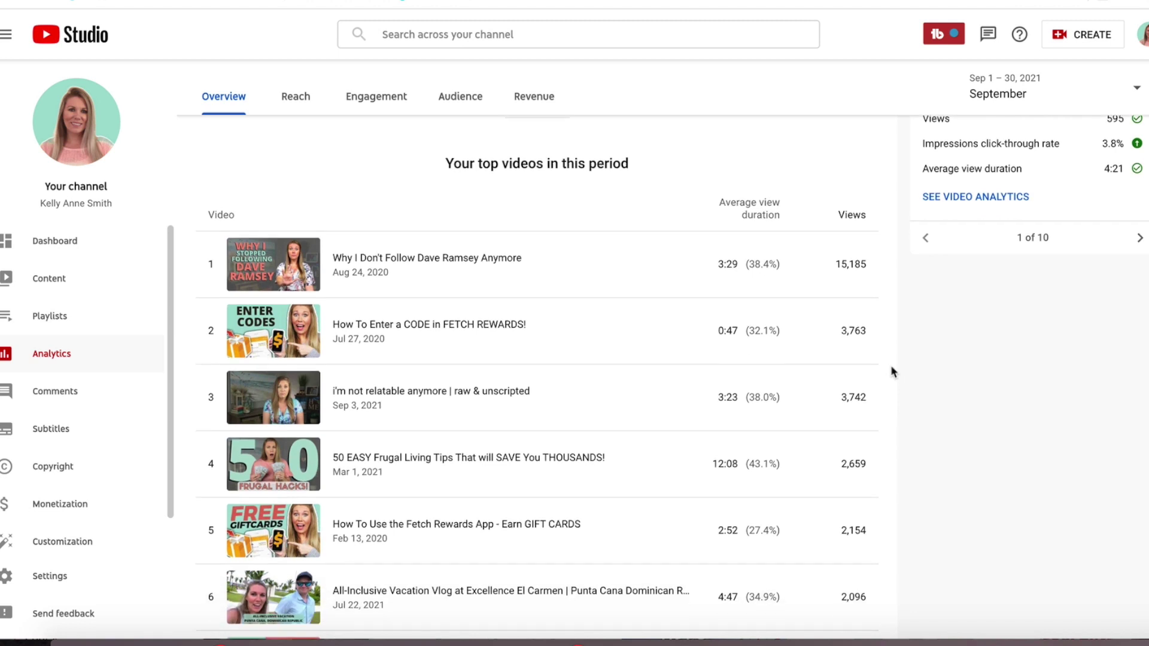
pyautogui.scroll(-1, 892, 372)
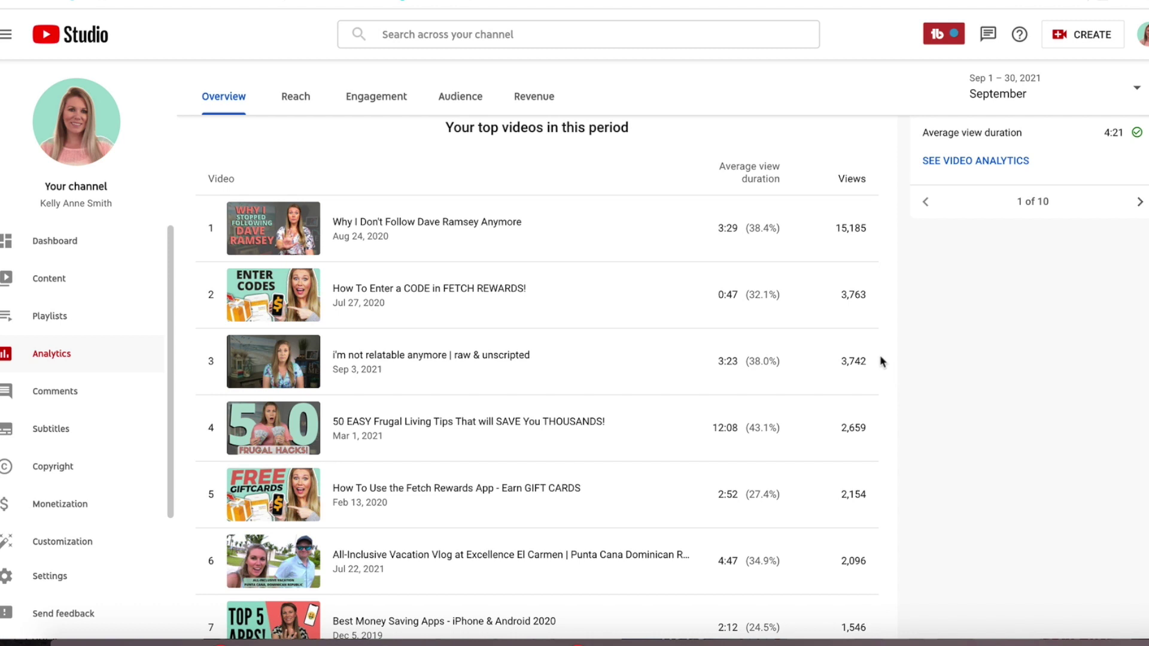
pyautogui.scroll(-2, 883, 432)
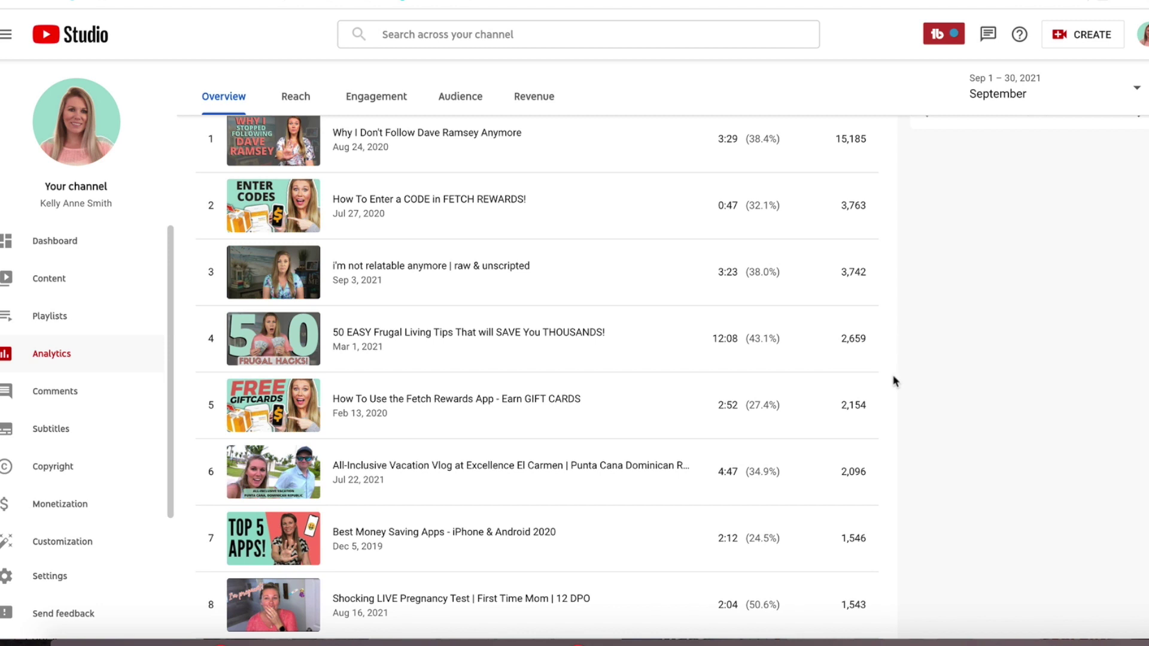
pyautogui.scroll(-2, 907, 395)
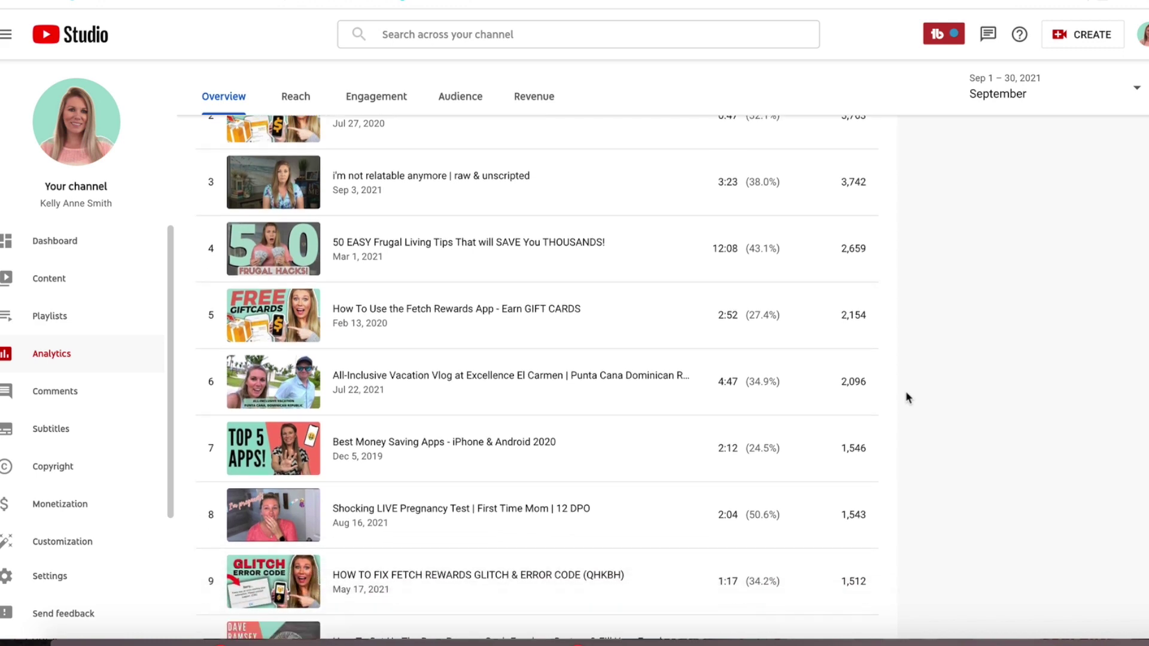
pyautogui.scroll(-3, 907, 397)
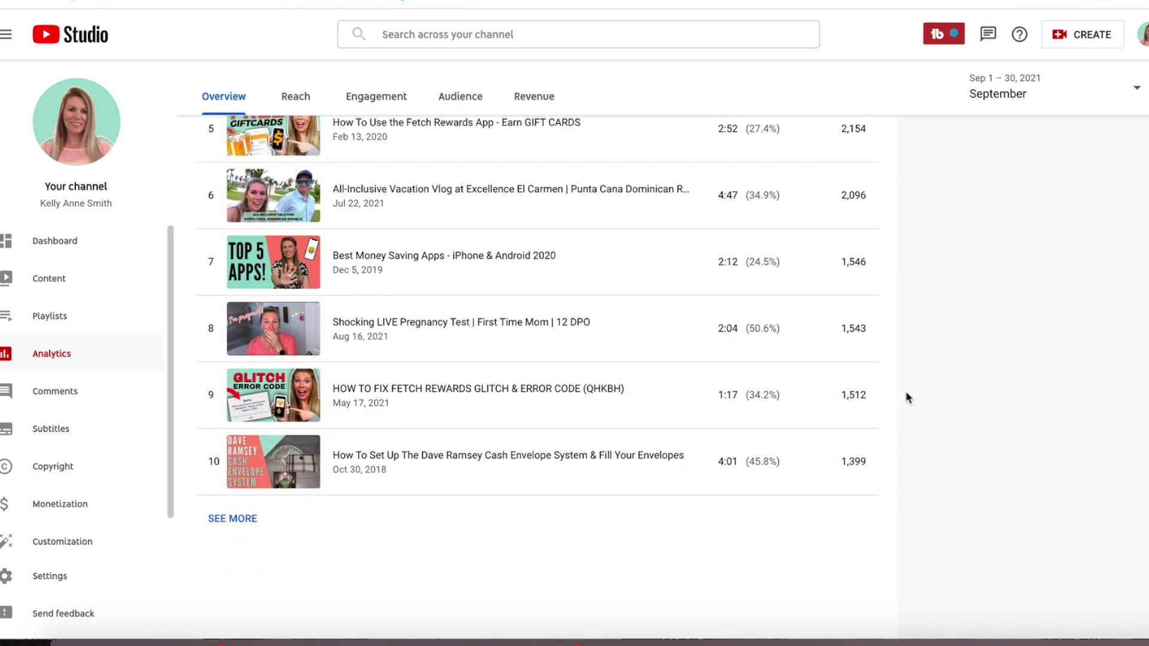
pyautogui.scroll(2, 906, 392)
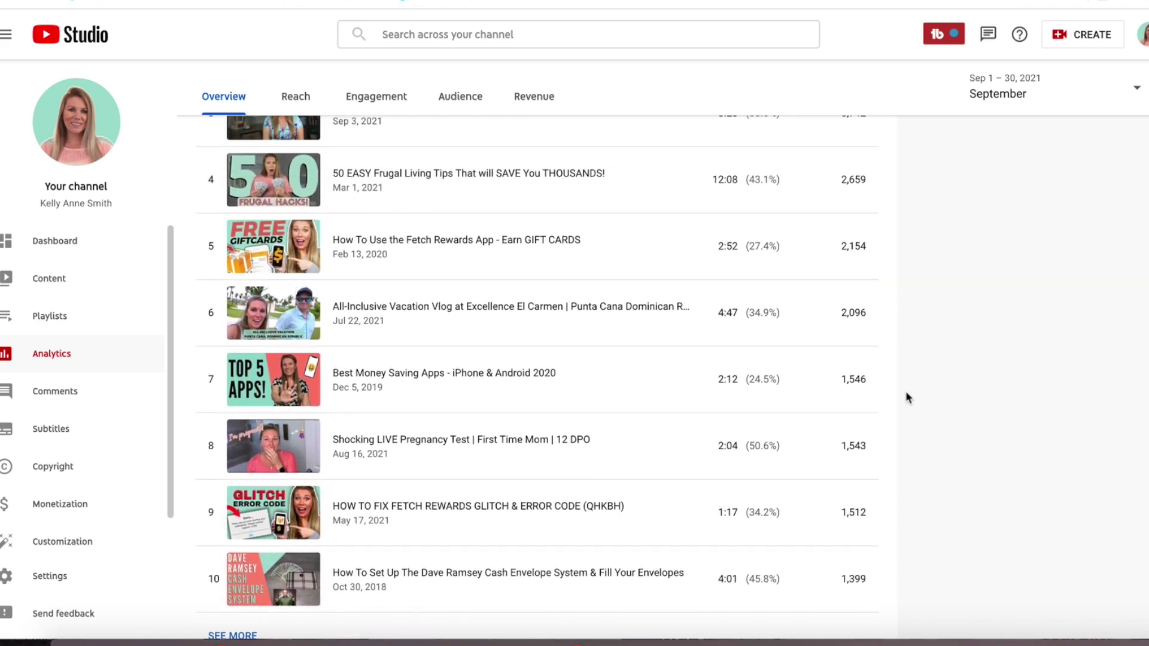
pyautogui.scroll(10, 906, 397)
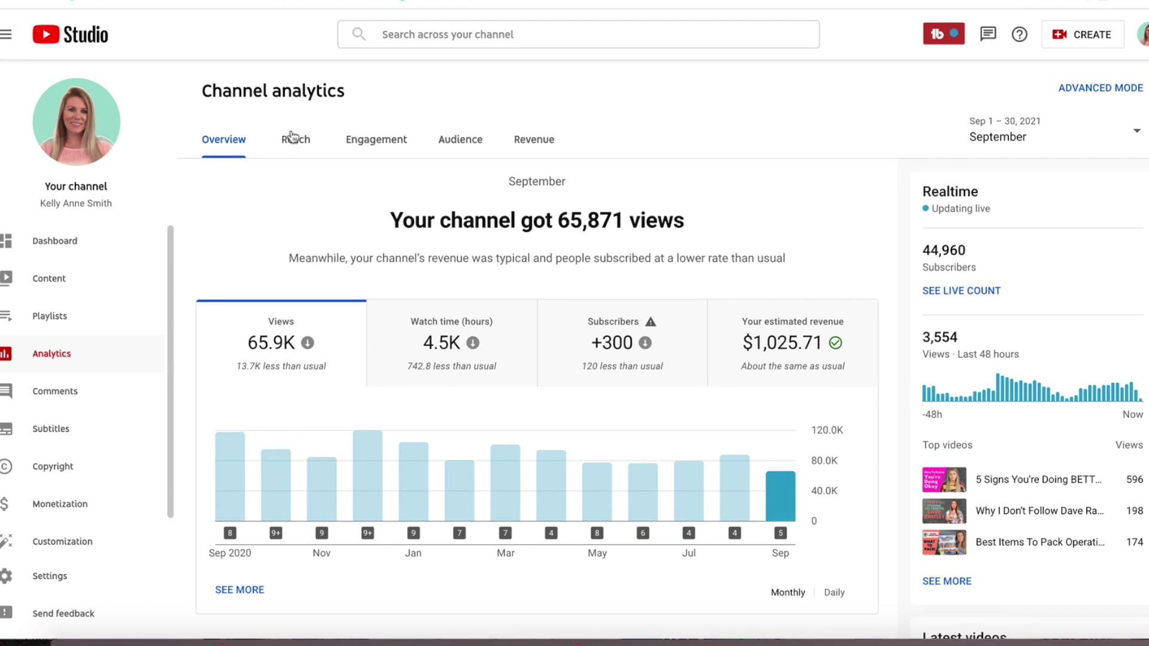
# - Open the channel's reach report and view the charts for impressions click-through rate, views and unique viewers
pyautogui.click(303, 145)
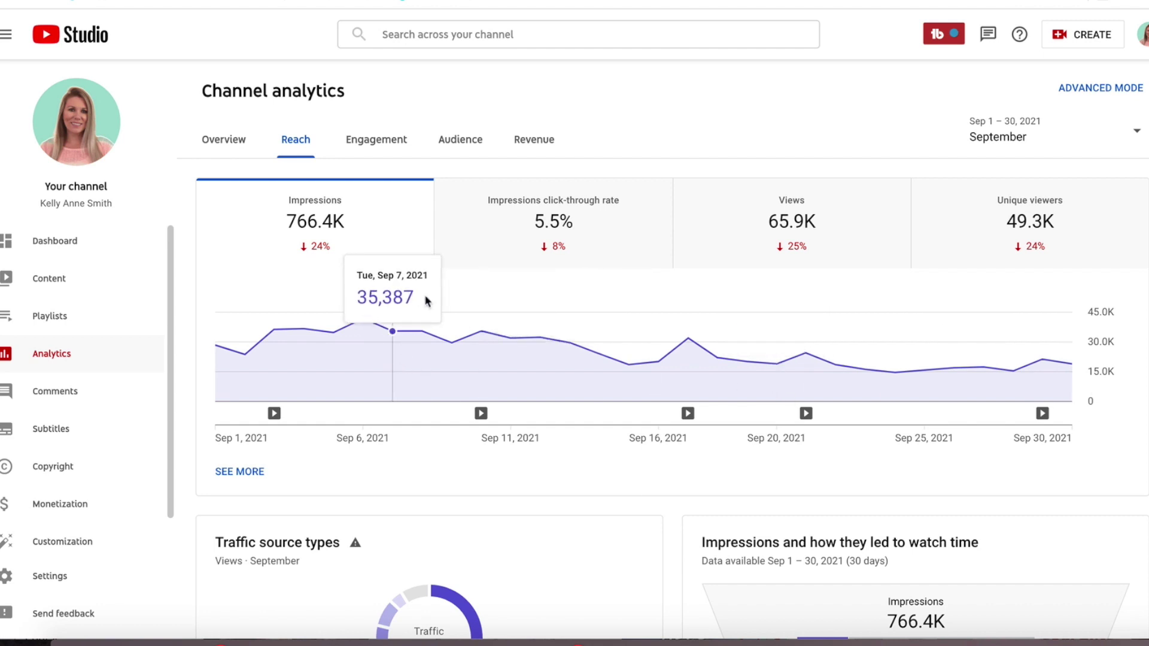
pyautogui.click(526, 248)
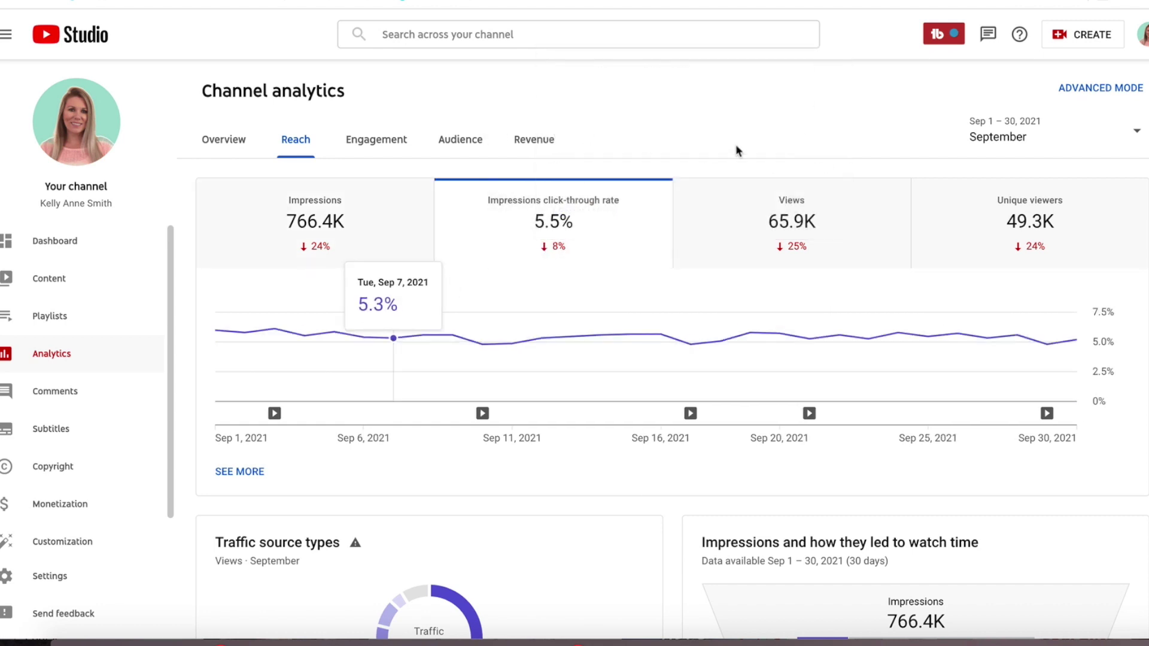
pyautogui.click(715, 235)
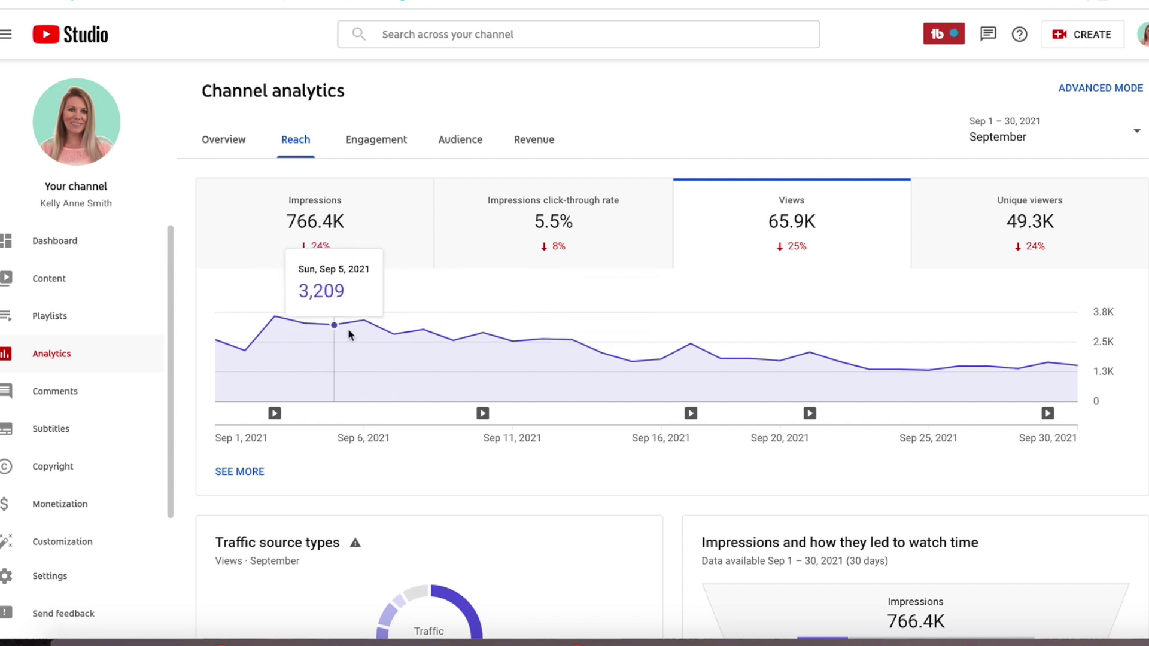
pyautogui.click(1088, 238)
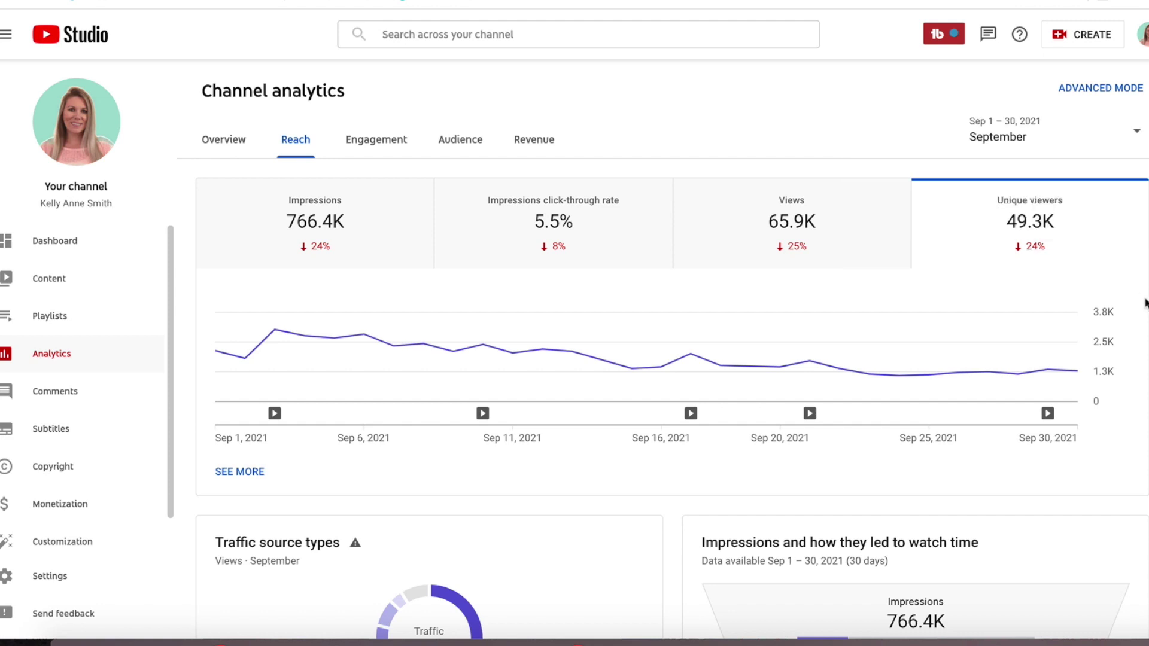
# - Review the reach report's traffic source types, impressions funnel, and the external, playlist, suggested video and YouTube search breakdowns
pyautogui.scroll(-5, 1144, 302)
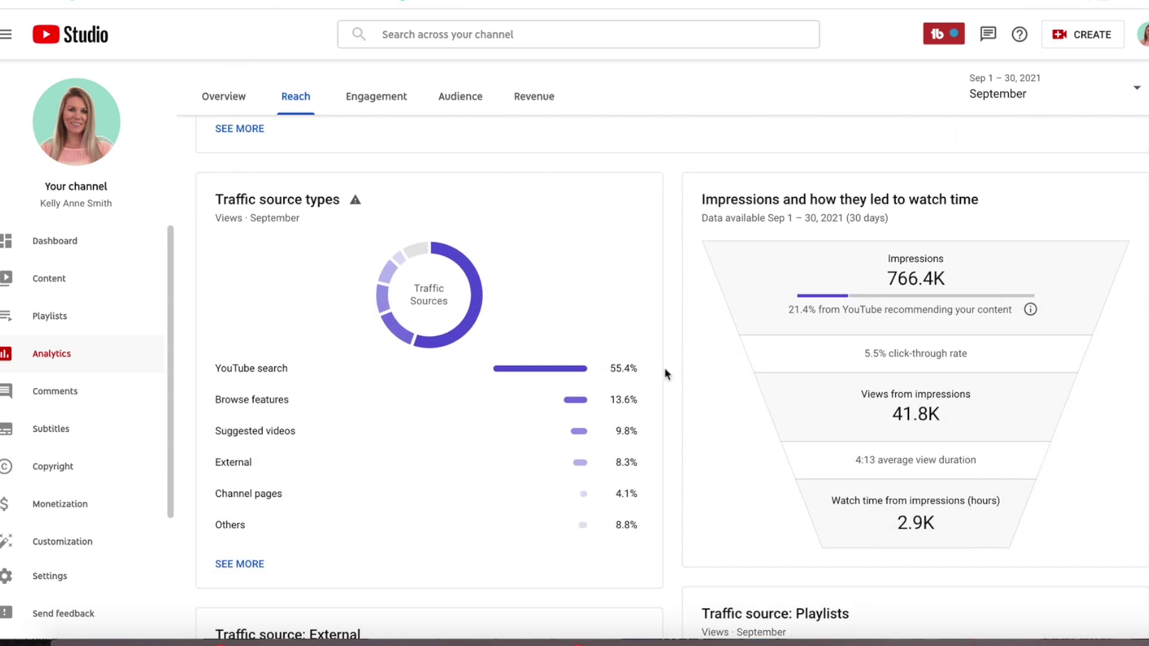
pyautogui.scroll(-1, 668, 375)
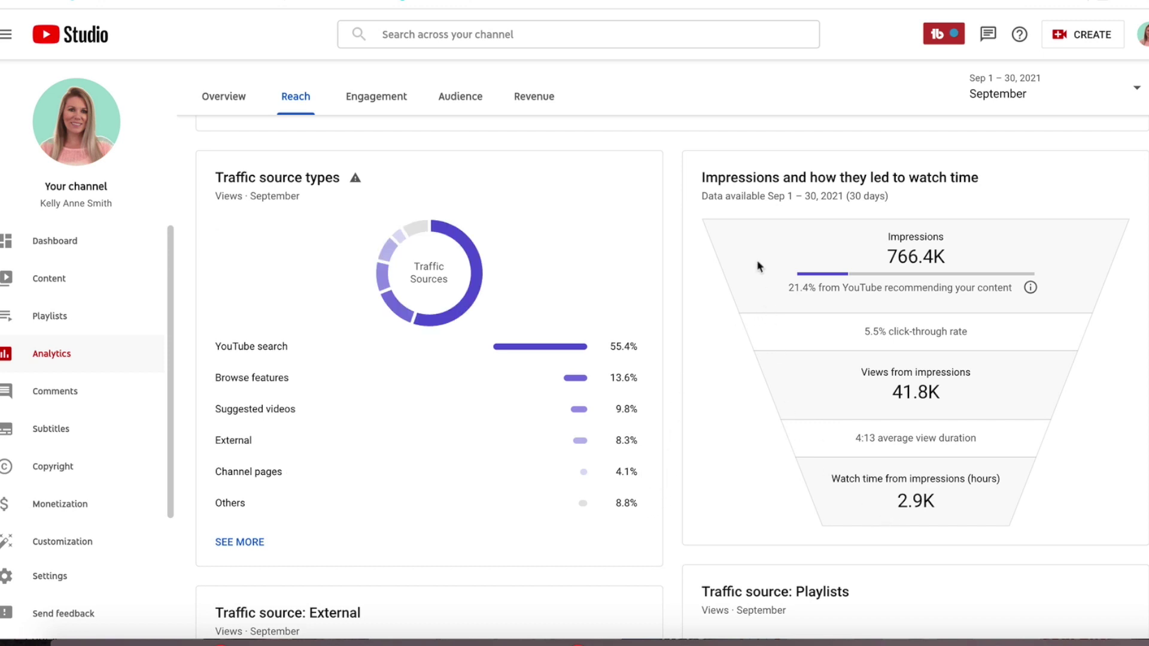
pyautogui.scroll(-6, 682, 409)
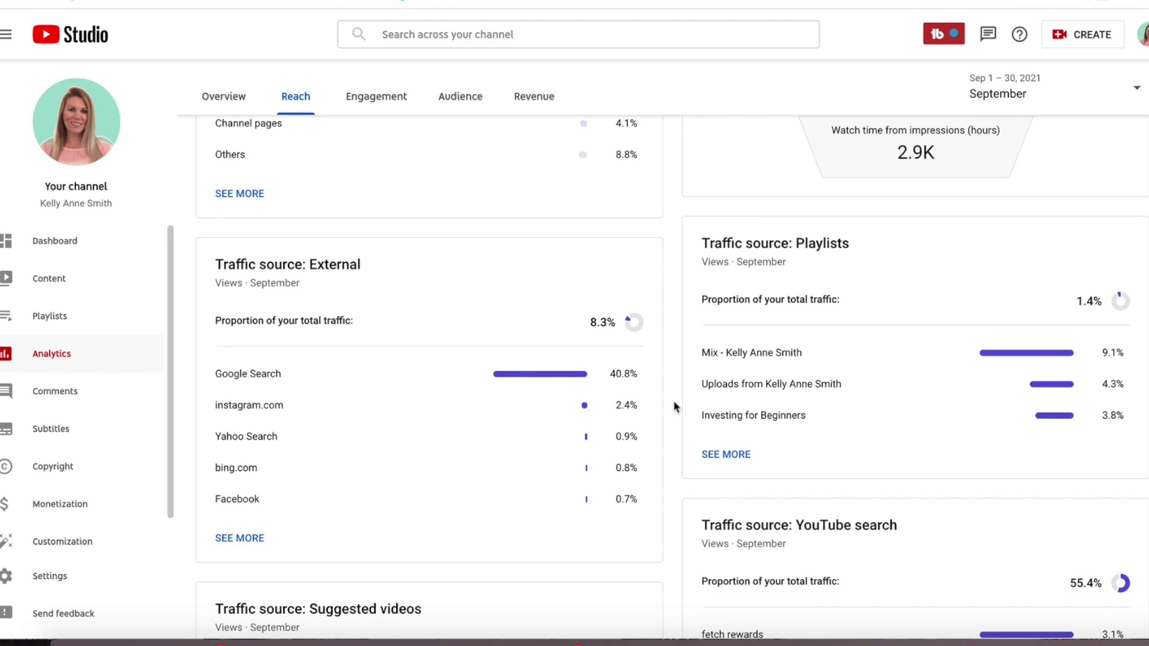
pyautogui.scroll(-1, 660, 371)
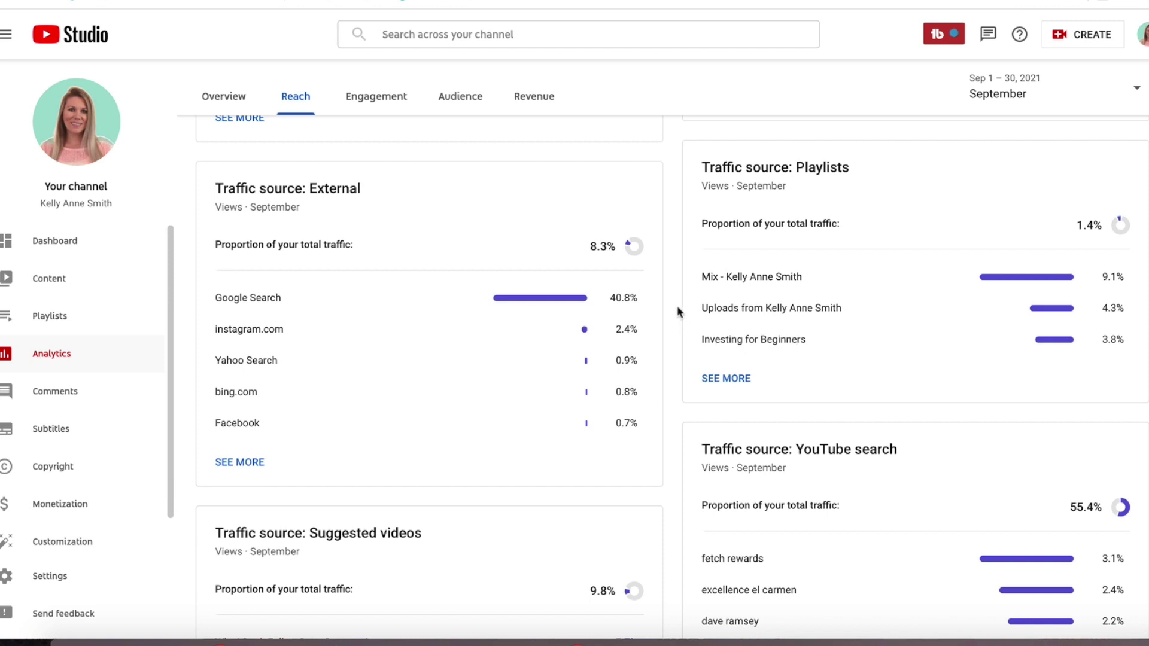
pyautogui.scroll(-3, 677, 309)
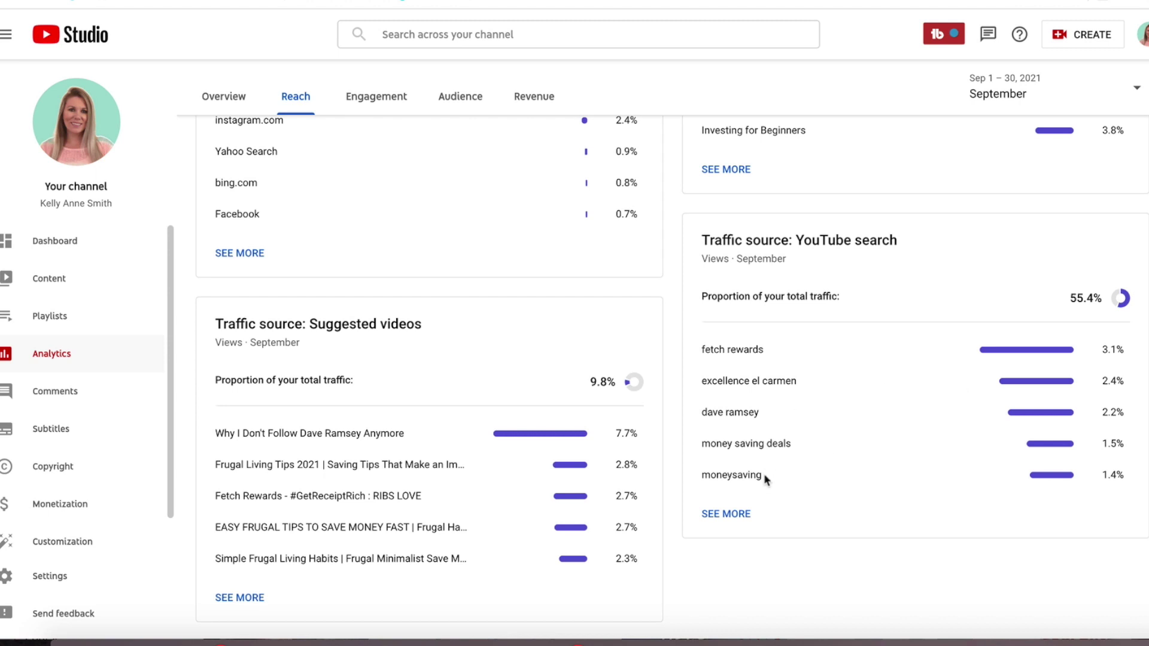
pyautogui.scroll(-1, 642, 392)
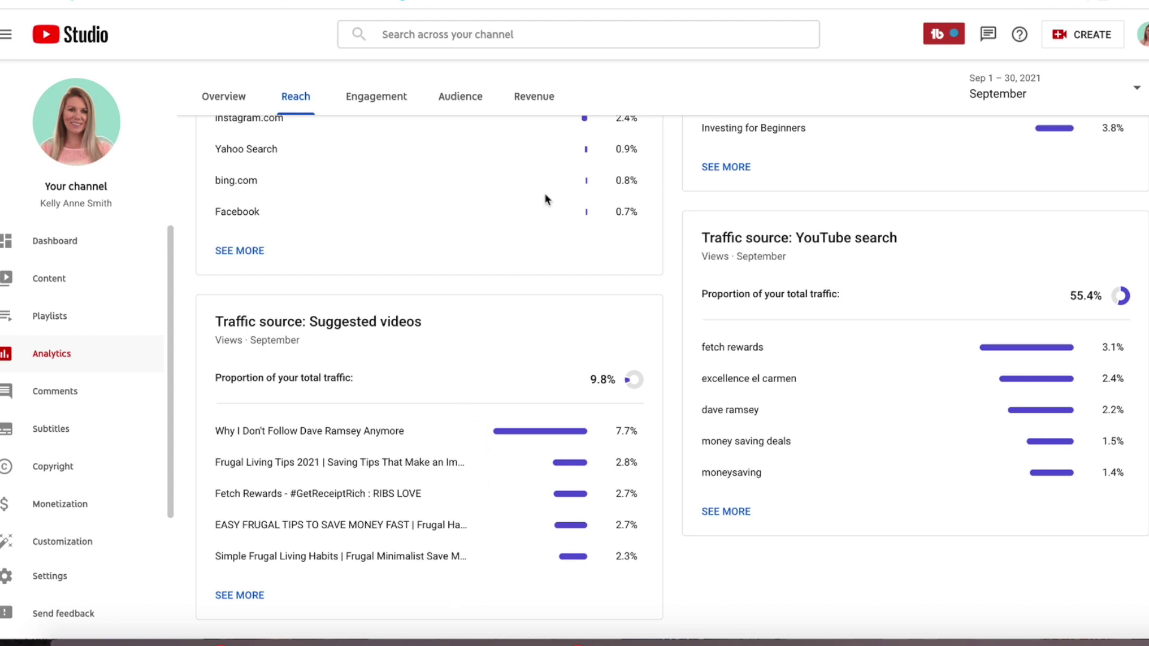
# - Open the channel's engagement report and view the charts for watch time and average view duration
pyautogui.click(397, 97)
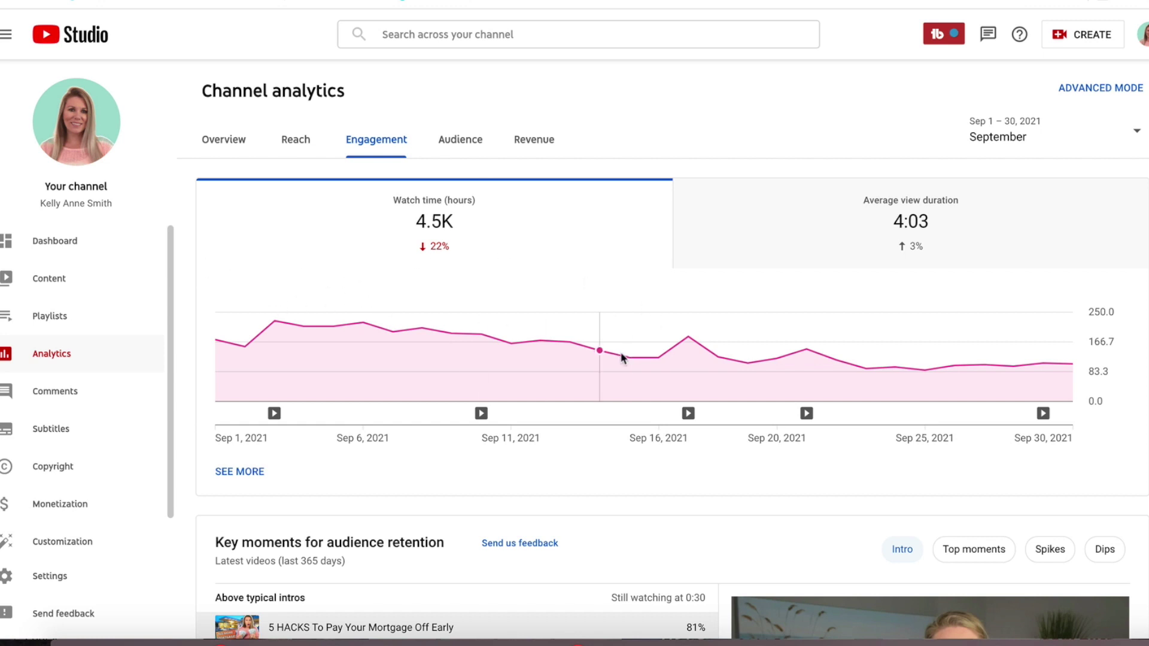
pyautogui.moveTo(775, 347)
pyautogui.click(973, 211)
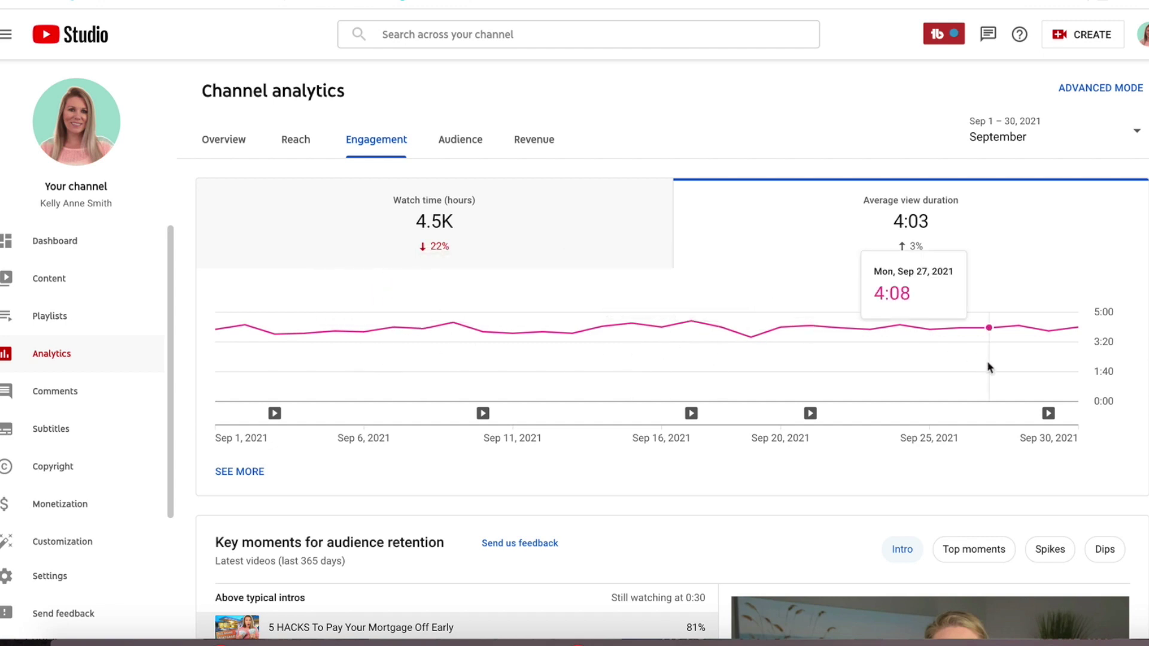
# - Examine the key moments for audience retention, comparing the videos with above-typical and below-typical intros
pyautogui.scroll(-8, 671, 412)
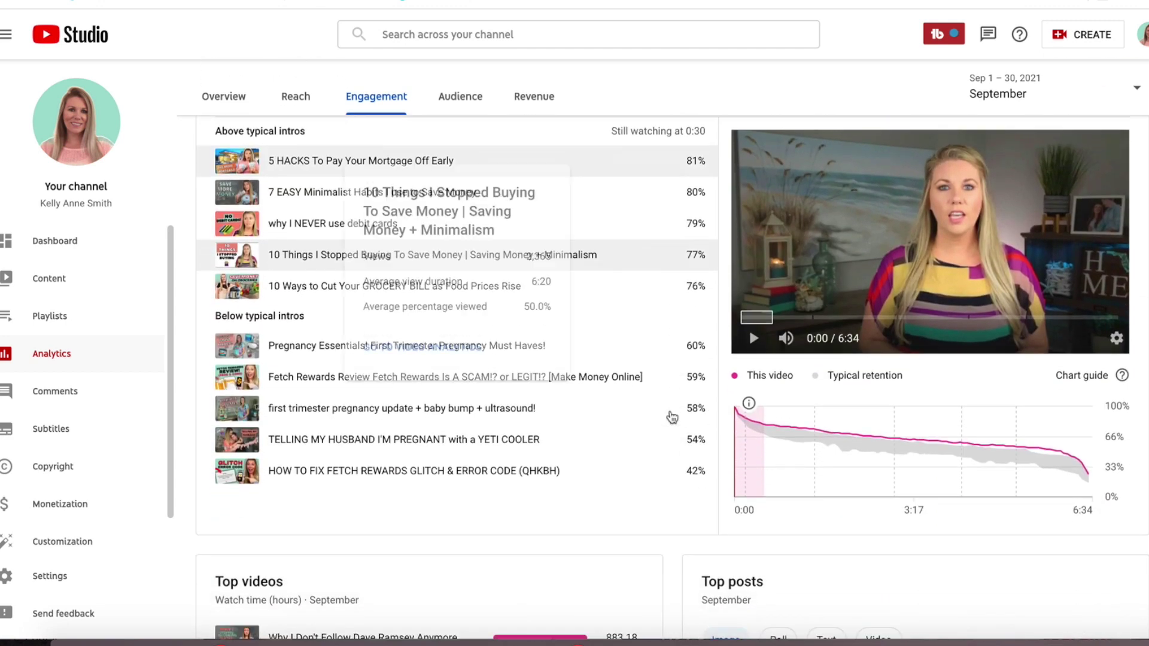
pyautogui.moveTo(474, 179)
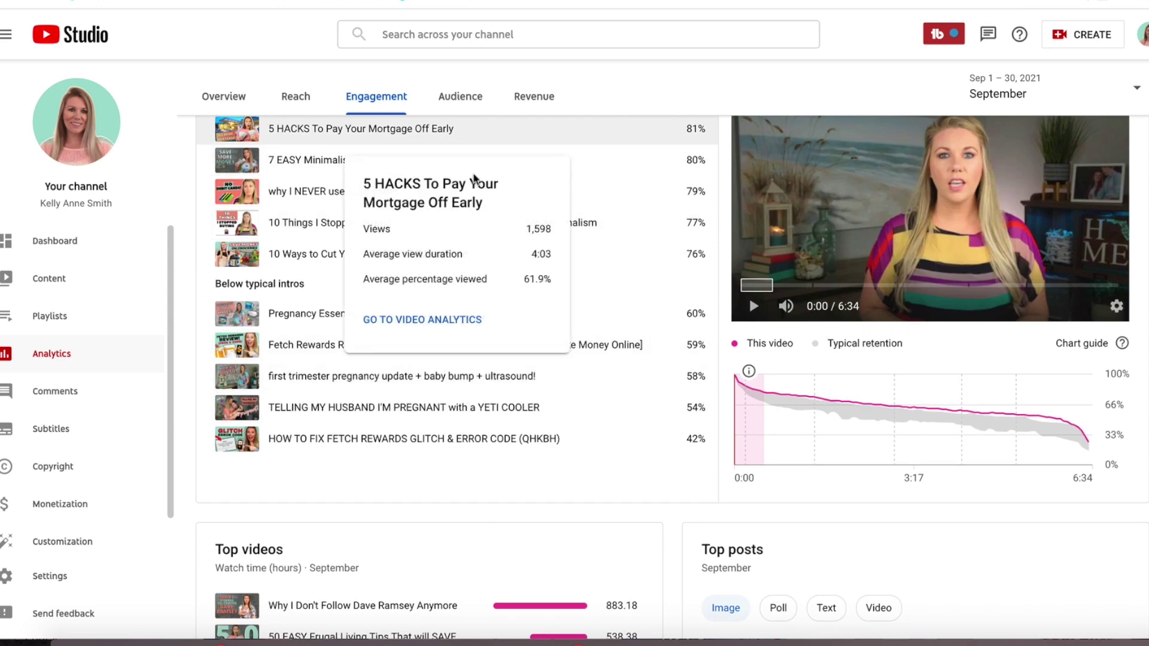
pyautogui.scroll(3, 494, 236)
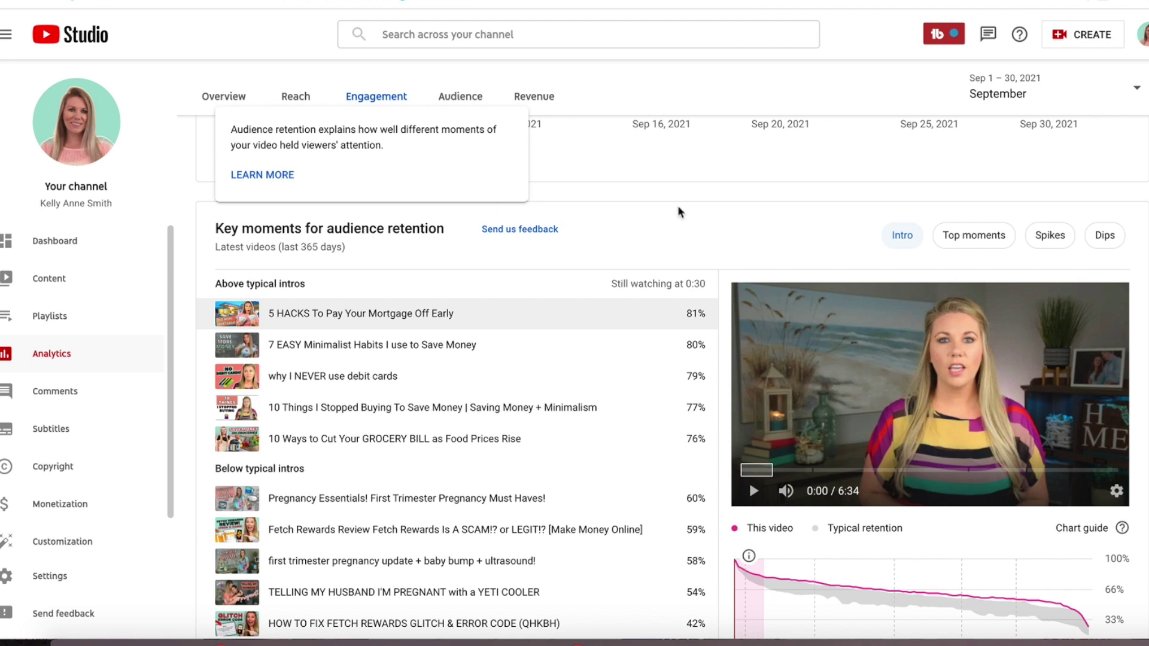
pyautogui.scroll(-1, 697, 216)
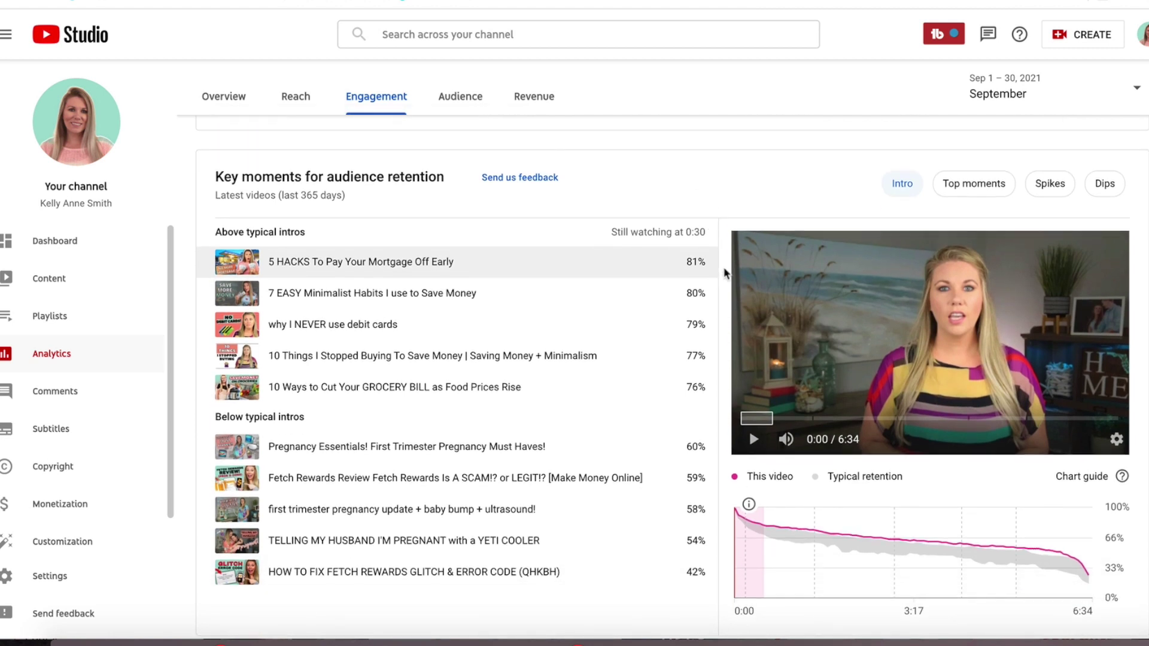
pyautogui.scroll(-1, 725, 273)
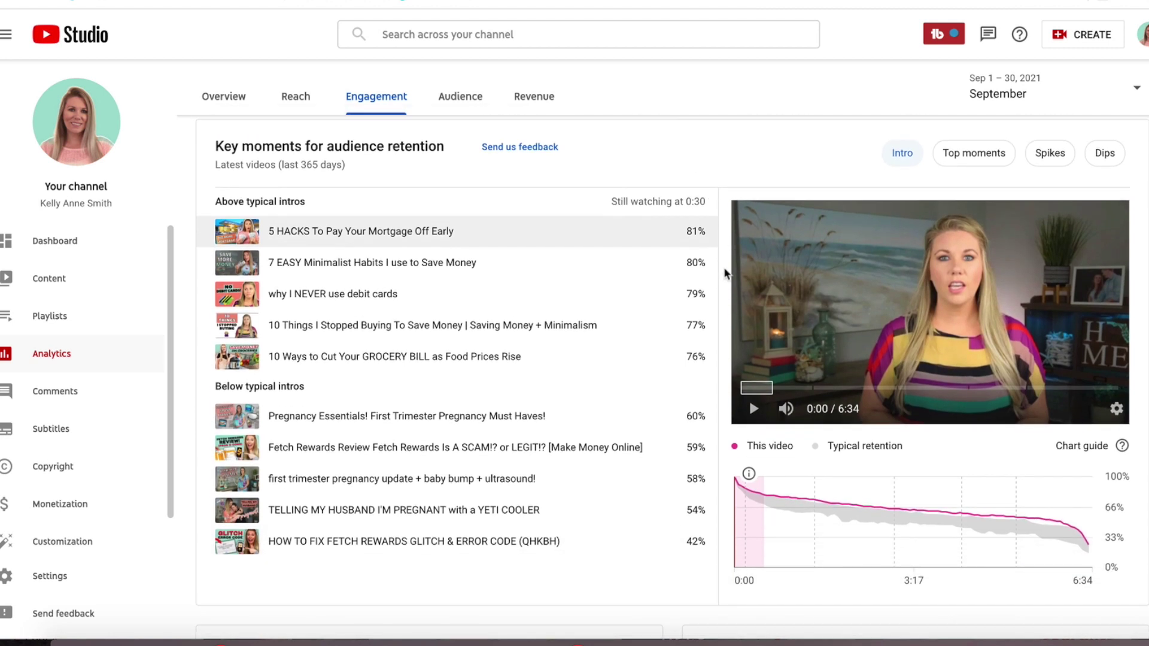
pyautogui.scroll(-1, 725, 274)
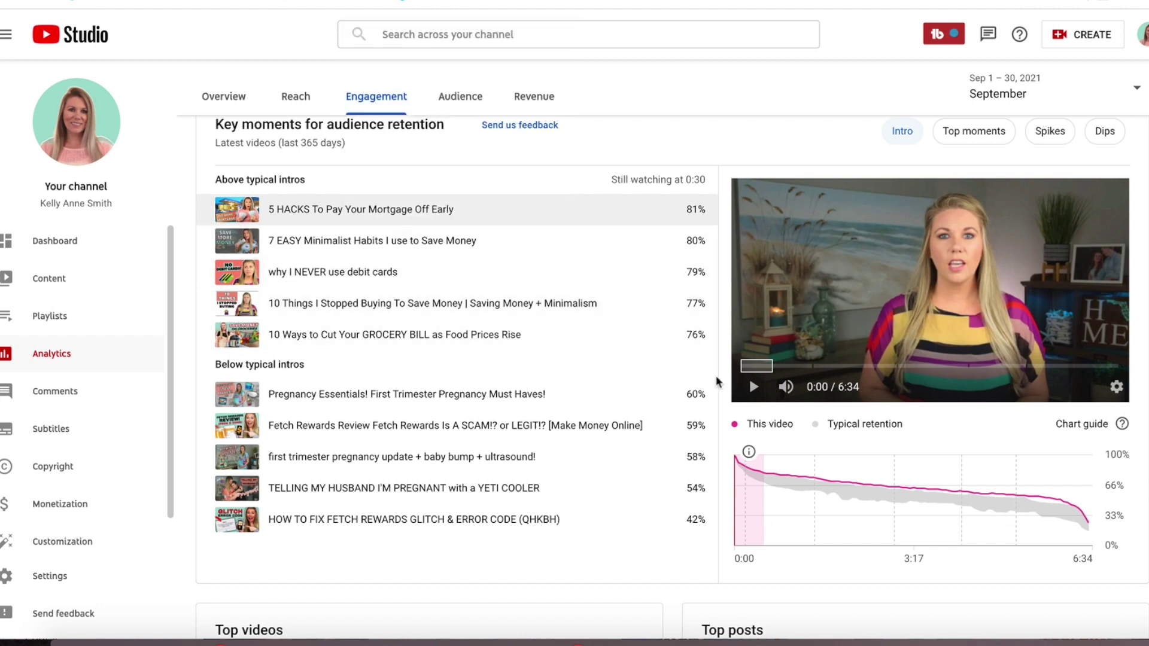
pyautogui.moveTo(760, 485)
pyautogui.moveTo(706, 448)
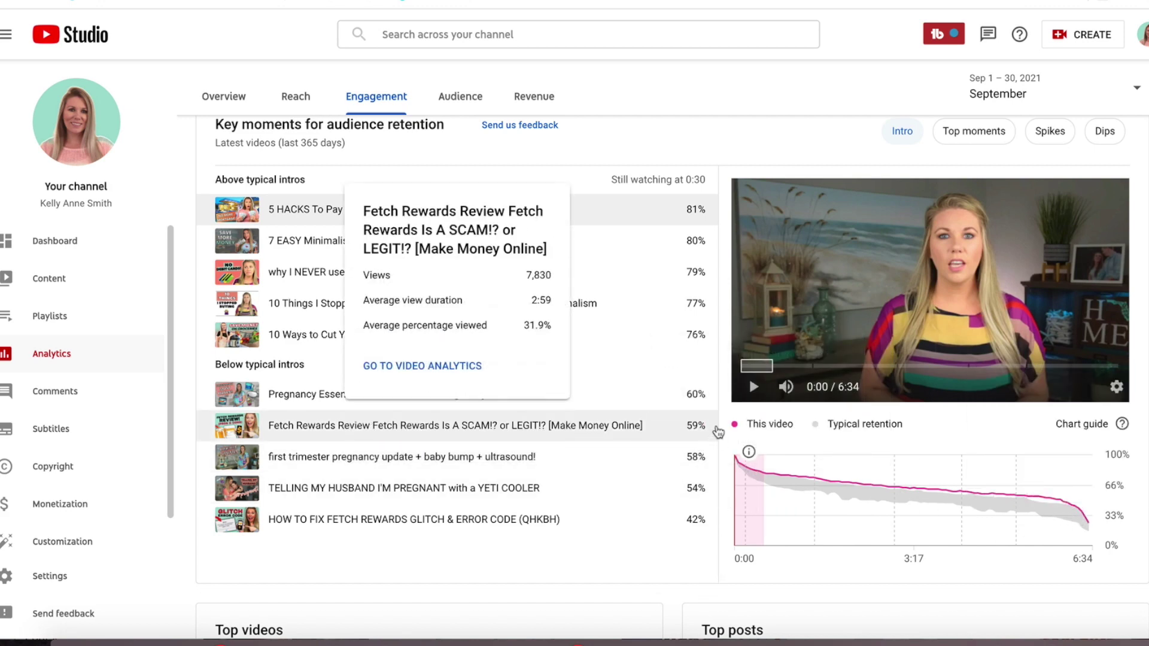
# - Review the engagement report's top videos, playlists, cards and end screen results for September
pyautogui.scroll(-1, 706, 390)
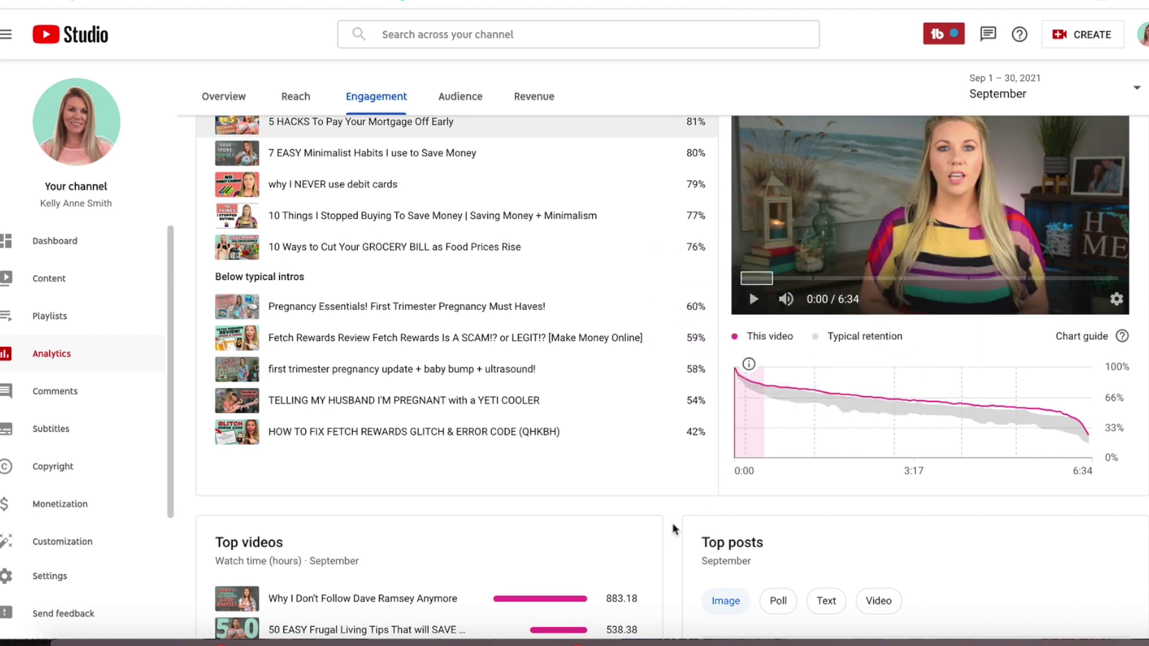
pyautogui.scroll(-3, 672, 523)
pyautogui.scroll(-1, 672, 522)
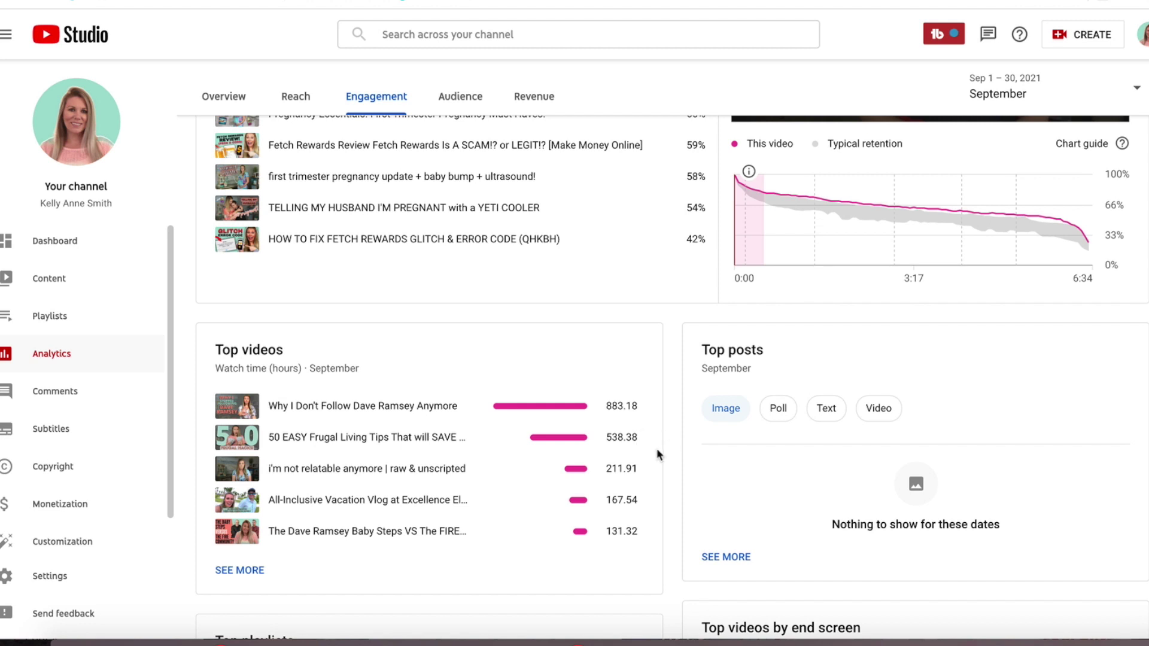
pyautogui.scroll(-4, 653, 440)
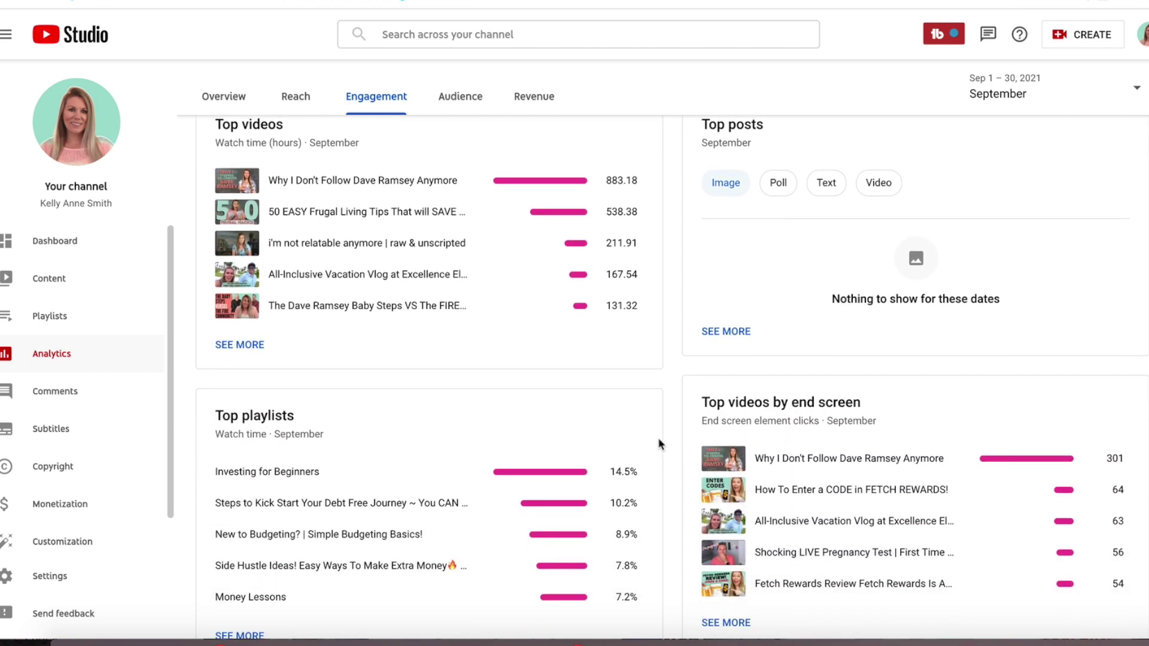
pyautogui.scroll(-2, 658, 444)
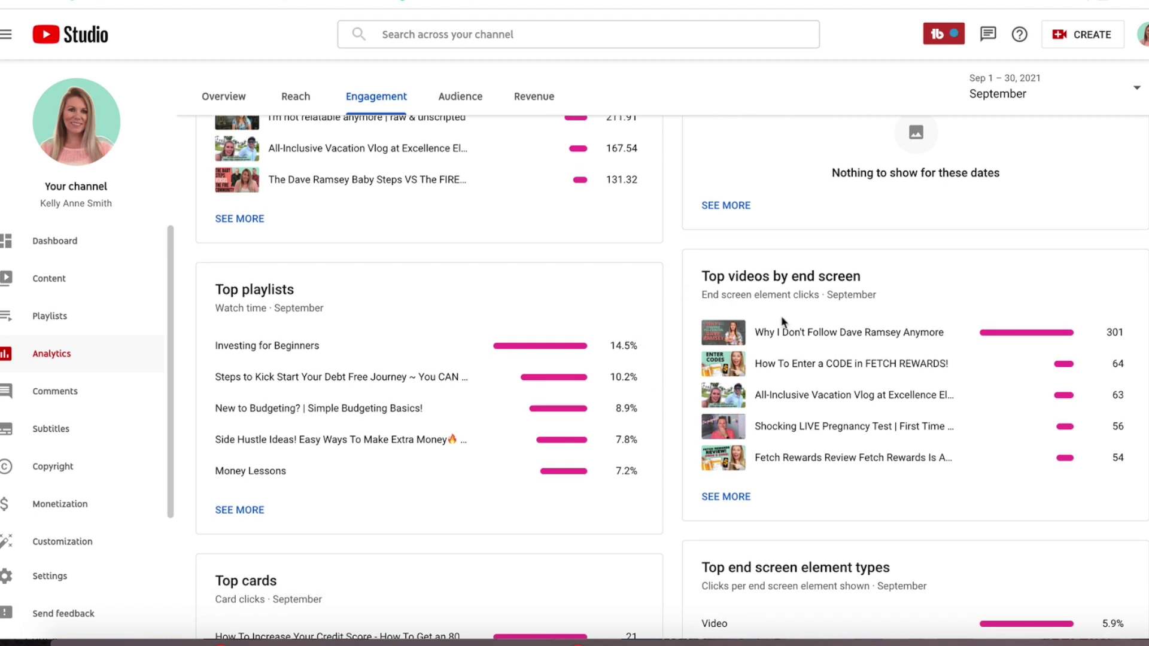
pyautogui.scroll(-3, 683, 335)
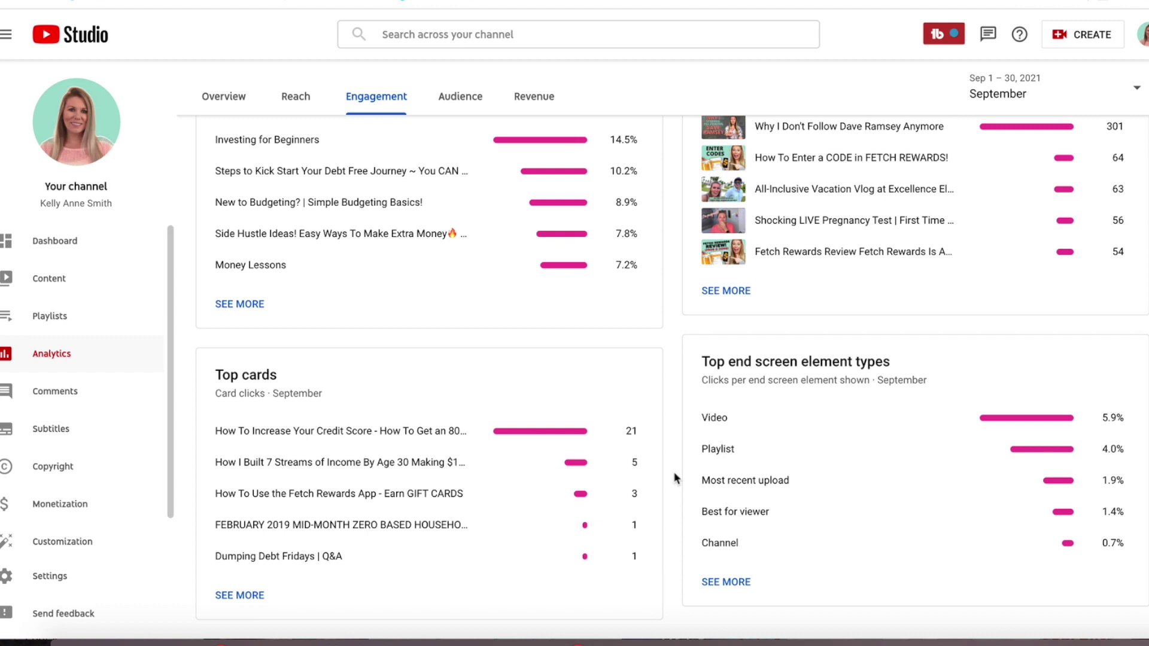
# - Open the audience report and examine returning viewers, when viewers are on YouTube, and the recommended upload times
pyautogui.click(457, 95)
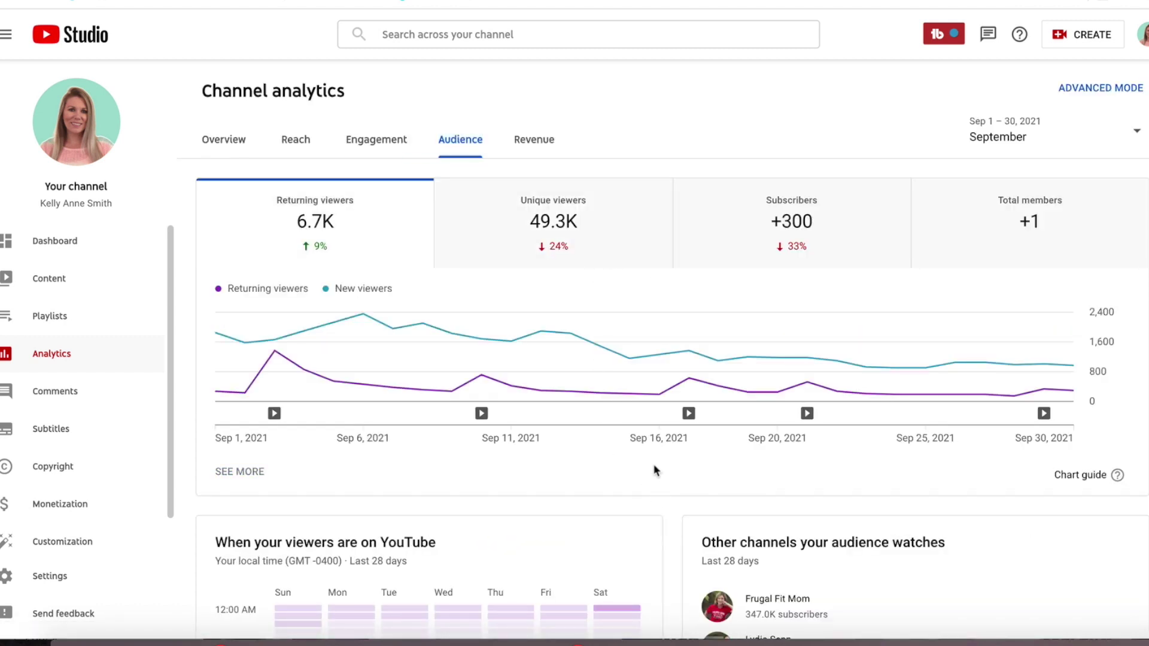
pyautogui.moveTo(310, 334)
pyautogui.scroll(-5, 746, 105)
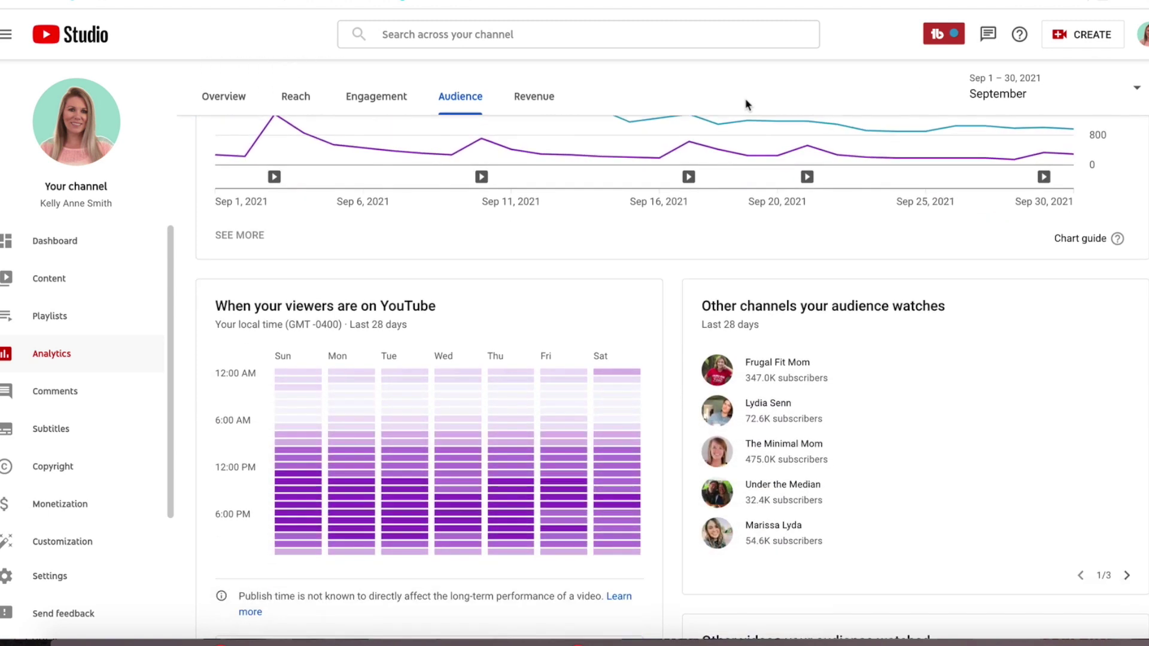
pyautogui.scroll(-2, 668, 280)
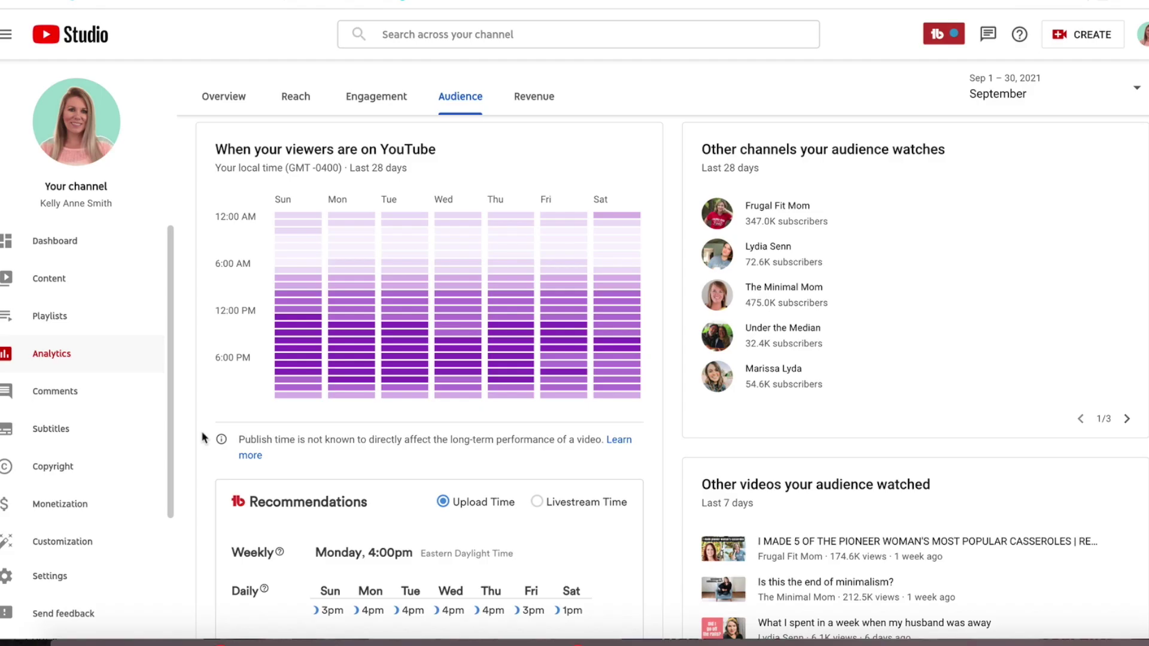
pyautogui.scroll(-2, 202, 437)
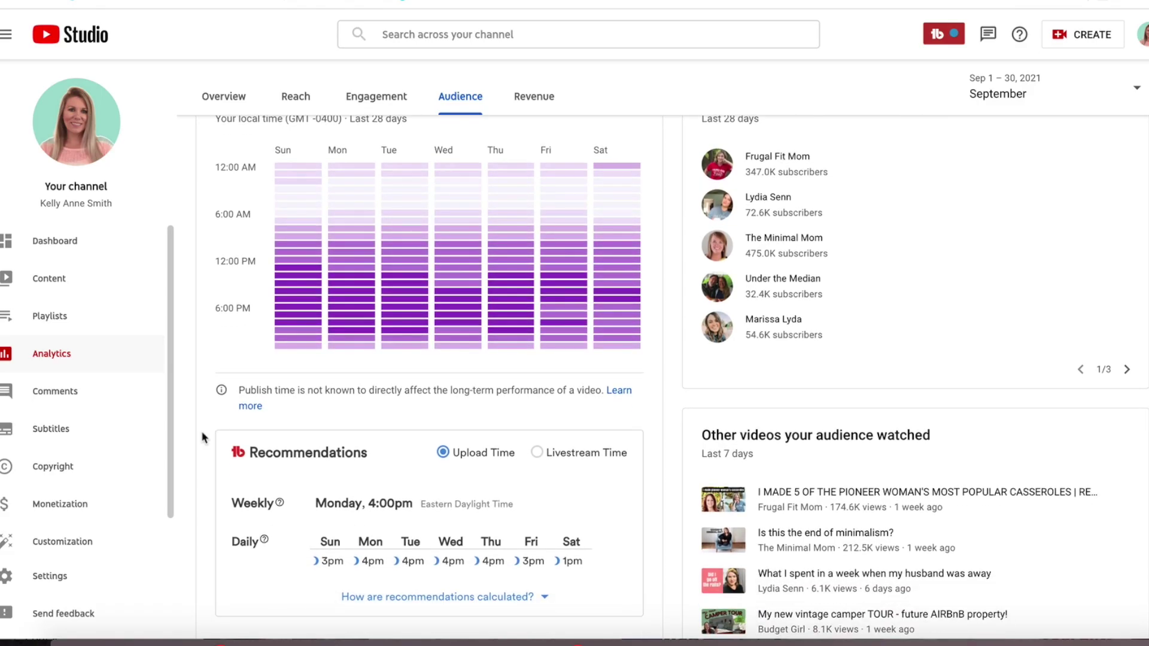
pyautogui.scroll(-4, 201, 431)
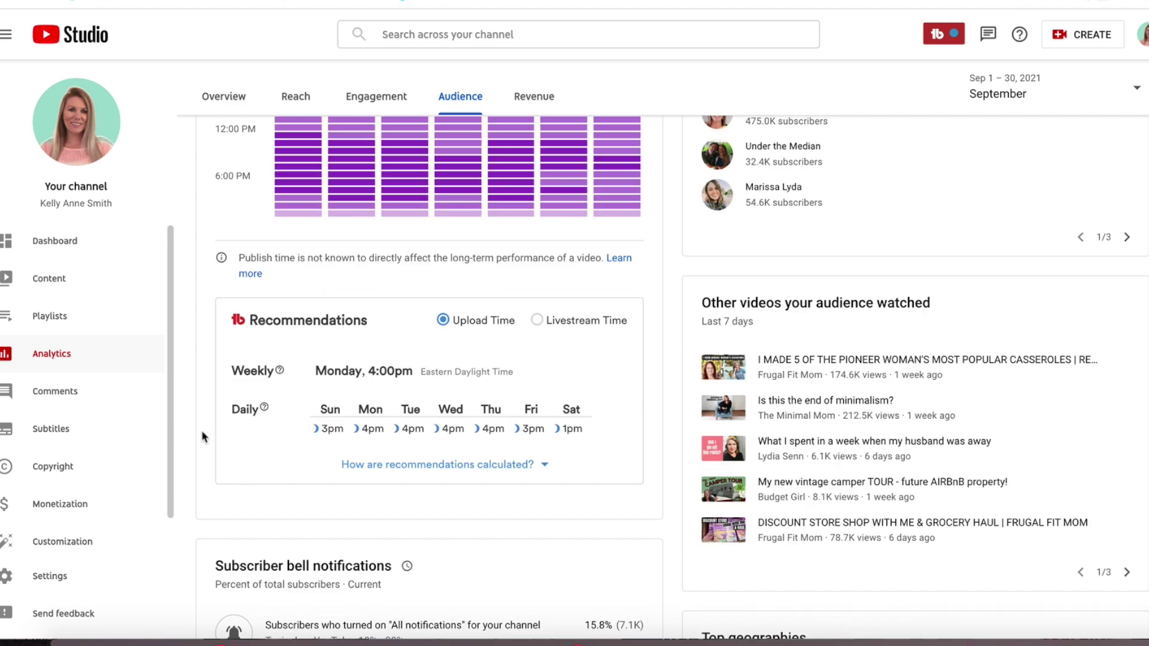
# - Review the audience's bell notifications, top geographies, watch time from subscribers, subtitle languages, and age and gender breakdown
pyautogui.scroll(-2, 202, 433)
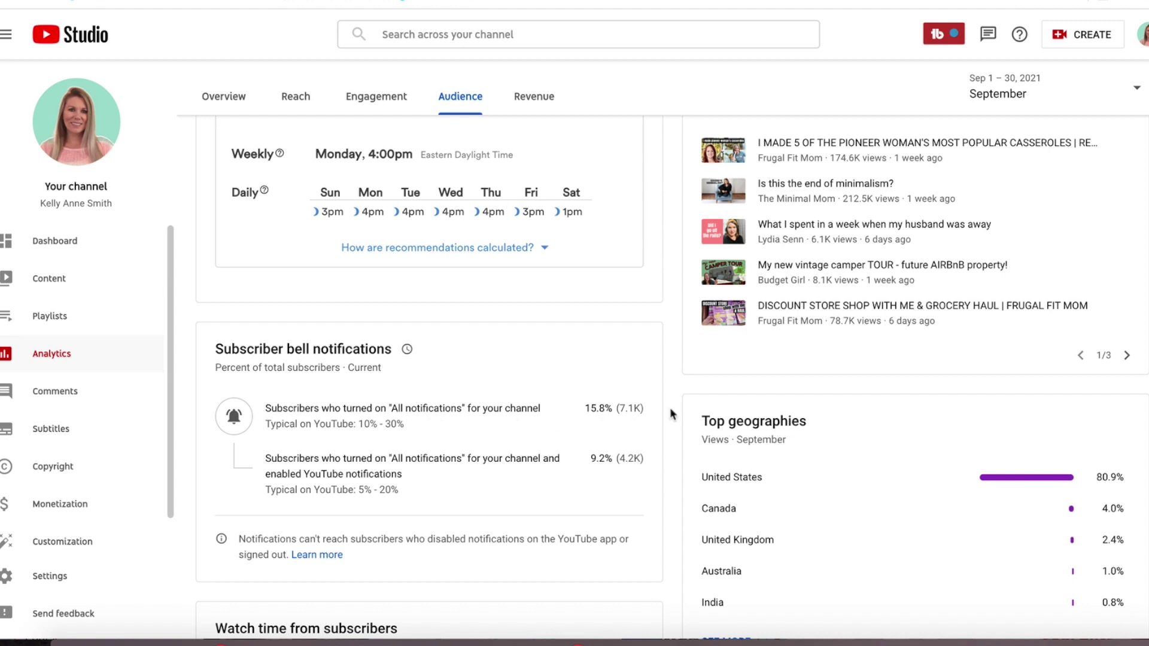
pyautogui.scroll(-1, 669, 411)
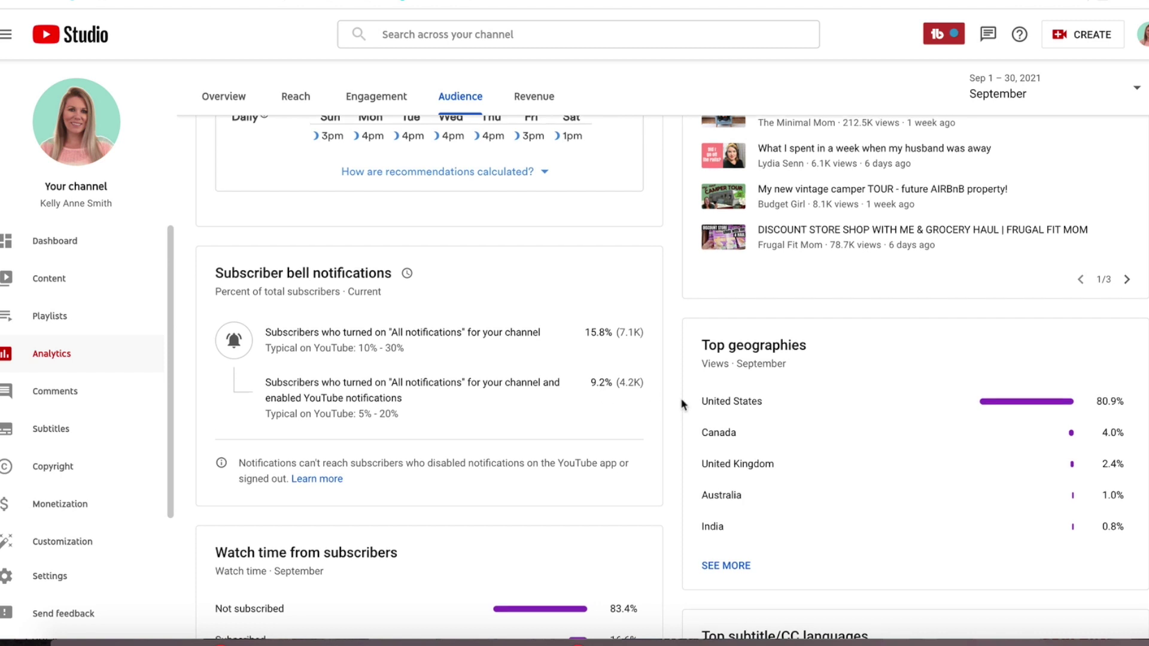
pyautogui.scroll(-2, 681, 401)
pyautogui.scroll(-3, 681, 405)
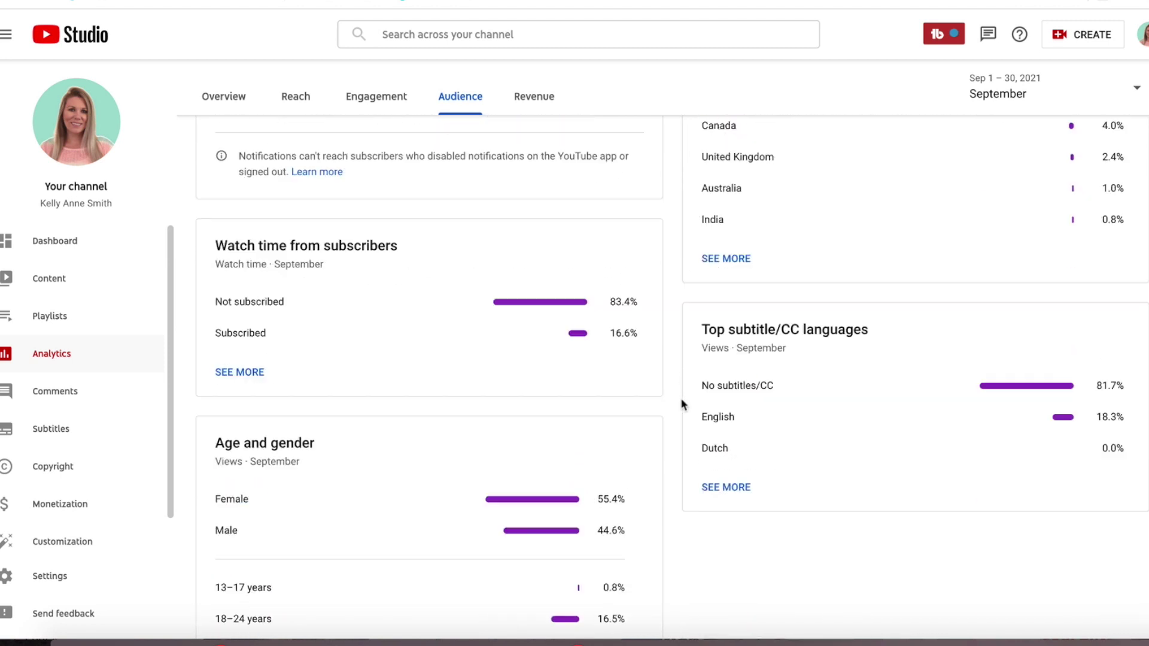
pyautogui.scroll(-1, 676, 294)
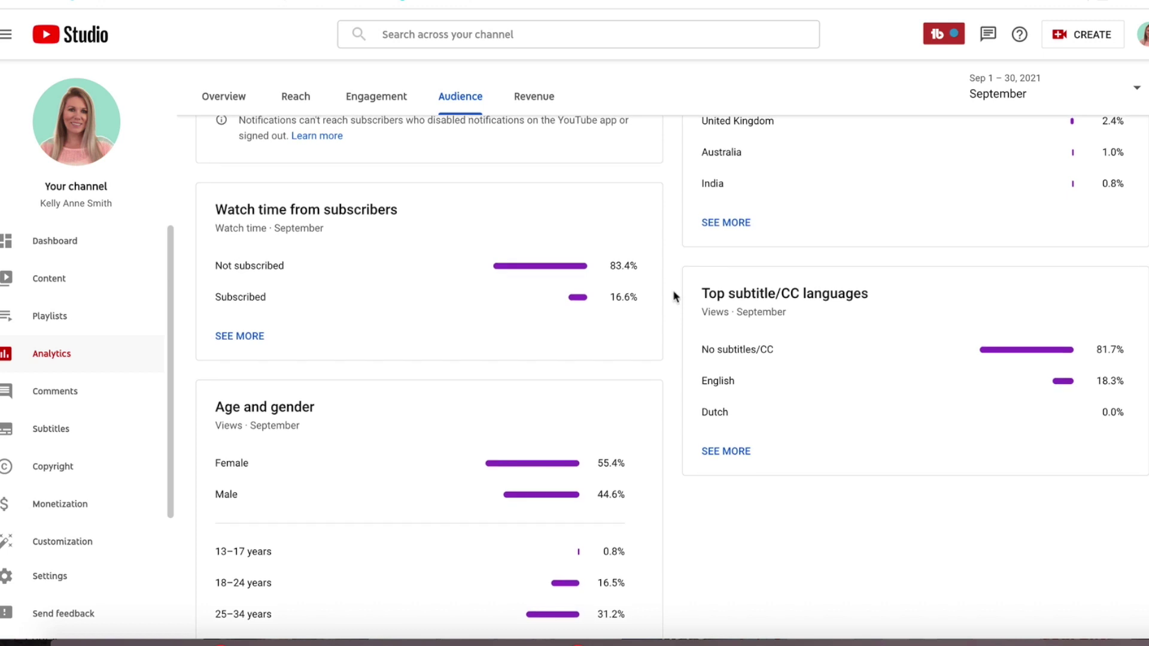
pyautogui.scroll(-3, 668, 275)
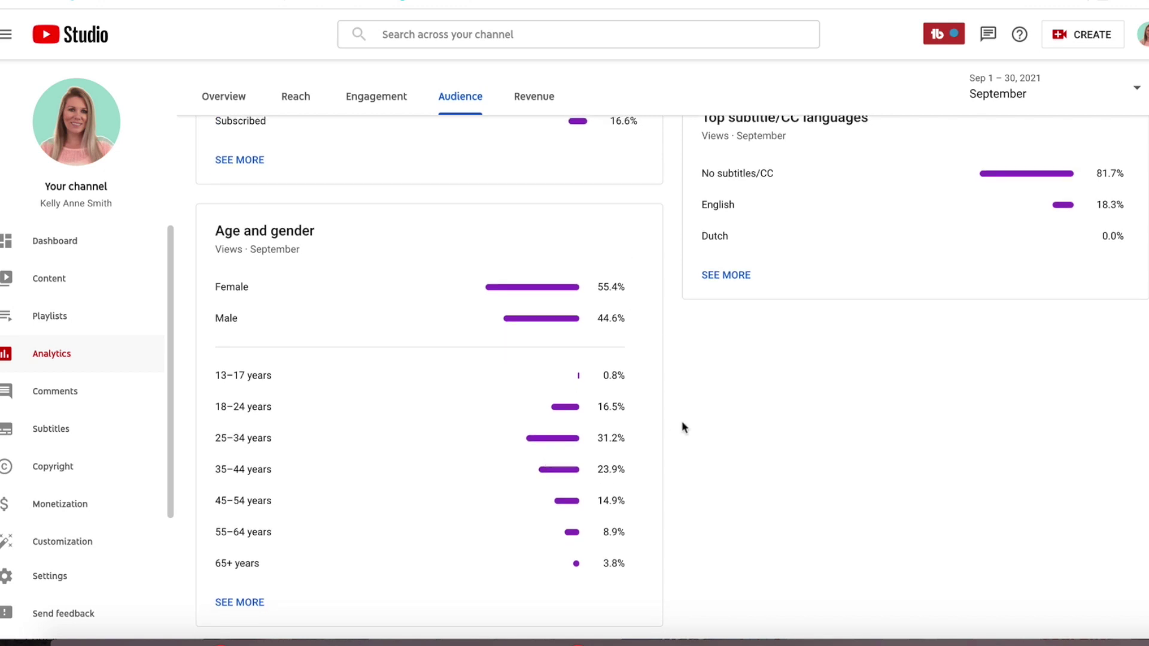
# - Open the channel's revenue report and examine the estimated revenue chart, monthly estimated revenue and top-earning videos
pyautogui.scroll(-8, 682, 421)
pyautogui.scroll(-2, 685, 417)
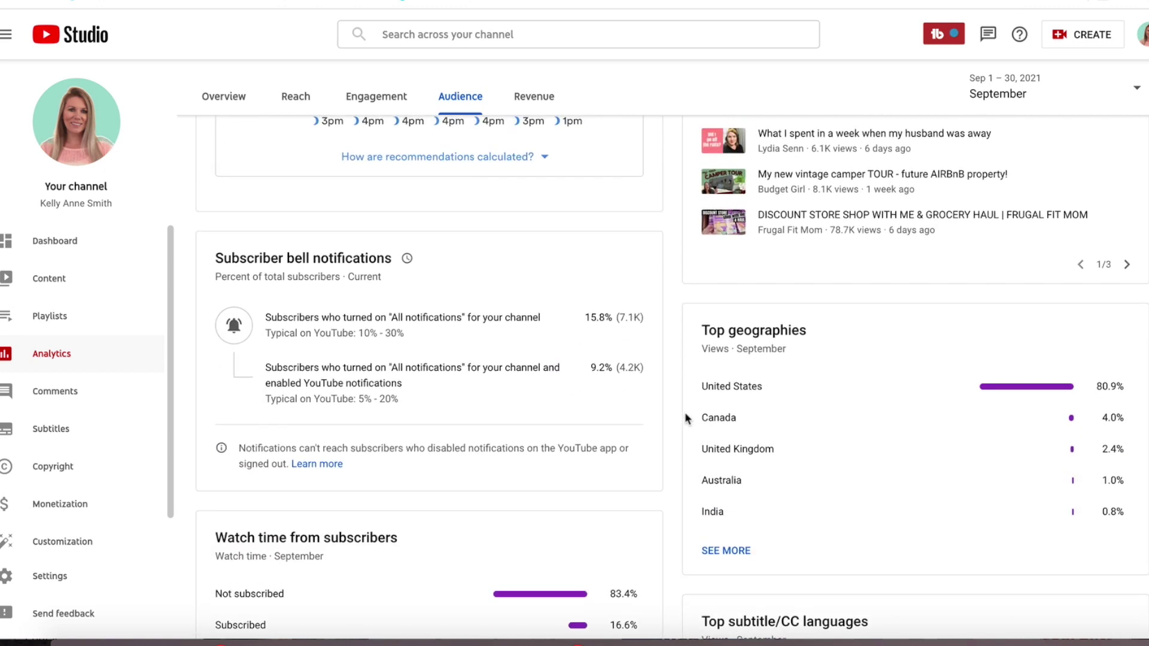
pyautogui.scroll(7, 685, 417)
pyautogui.scroll(7, 687, 419)
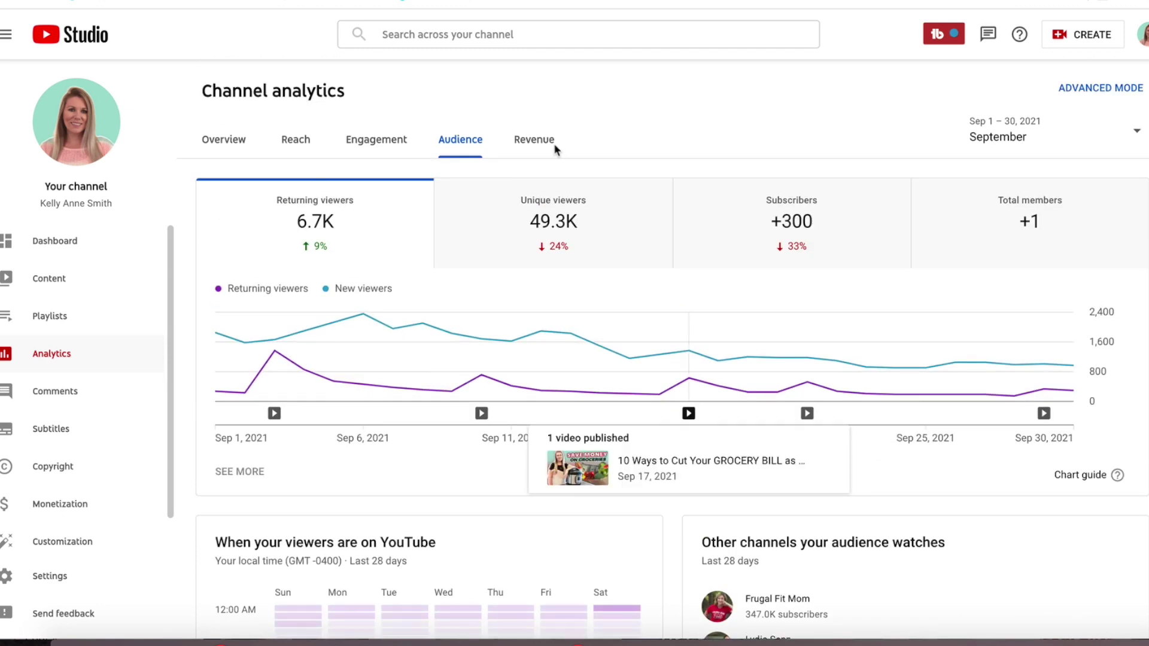
pyautogui.click(539, 144)
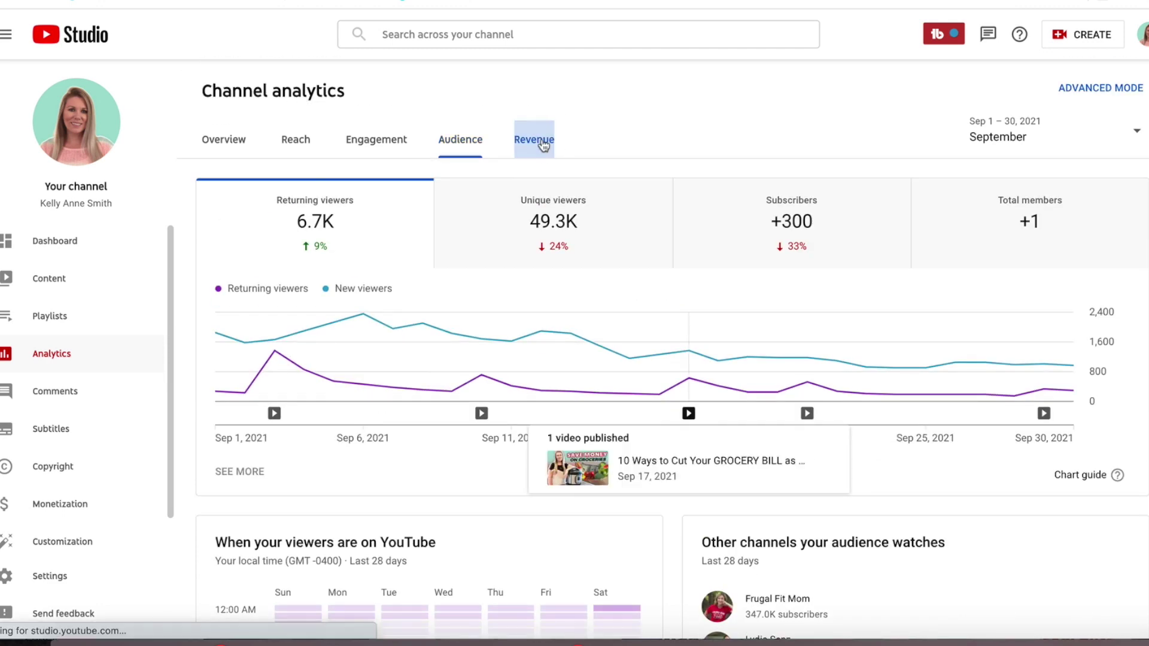
pyautogui.scroll(-1, 692, 103)
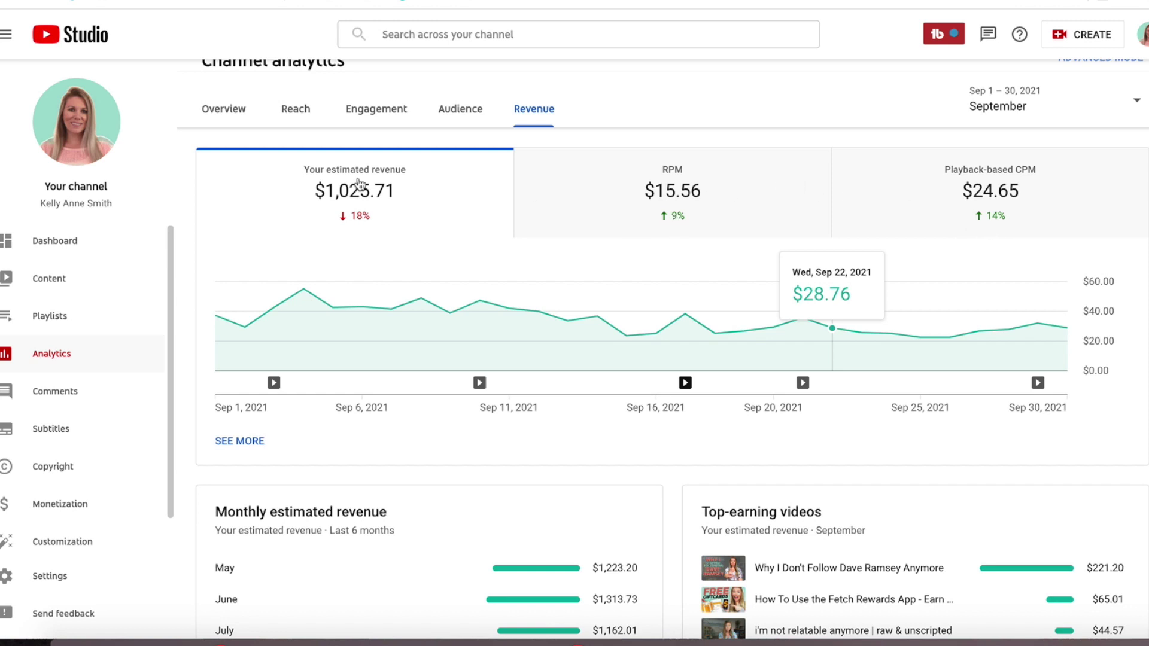
pyautogui.moveTo(359, 185)
pyautogui.scroll(-2, 686, 488)
pyautogui.scroll(-2, 686, 492)
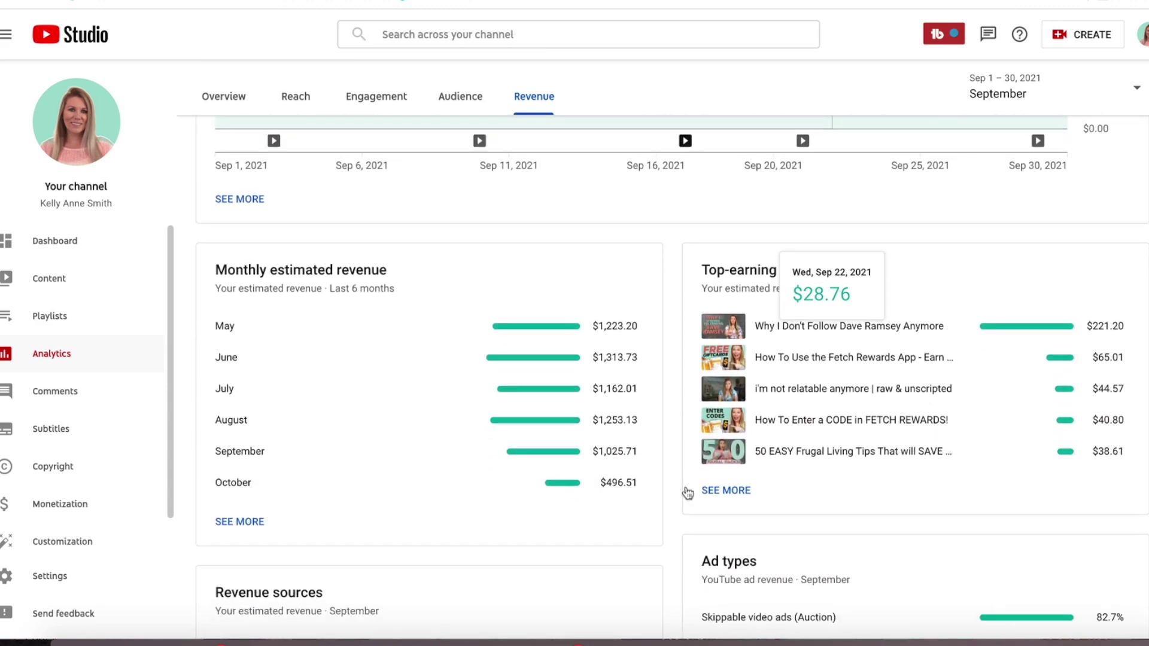
# - Check September's revenue sources, ad types and transaction revenue, and return to the channel analytics overview
pyautogui.scroll(-2, 685, 488)
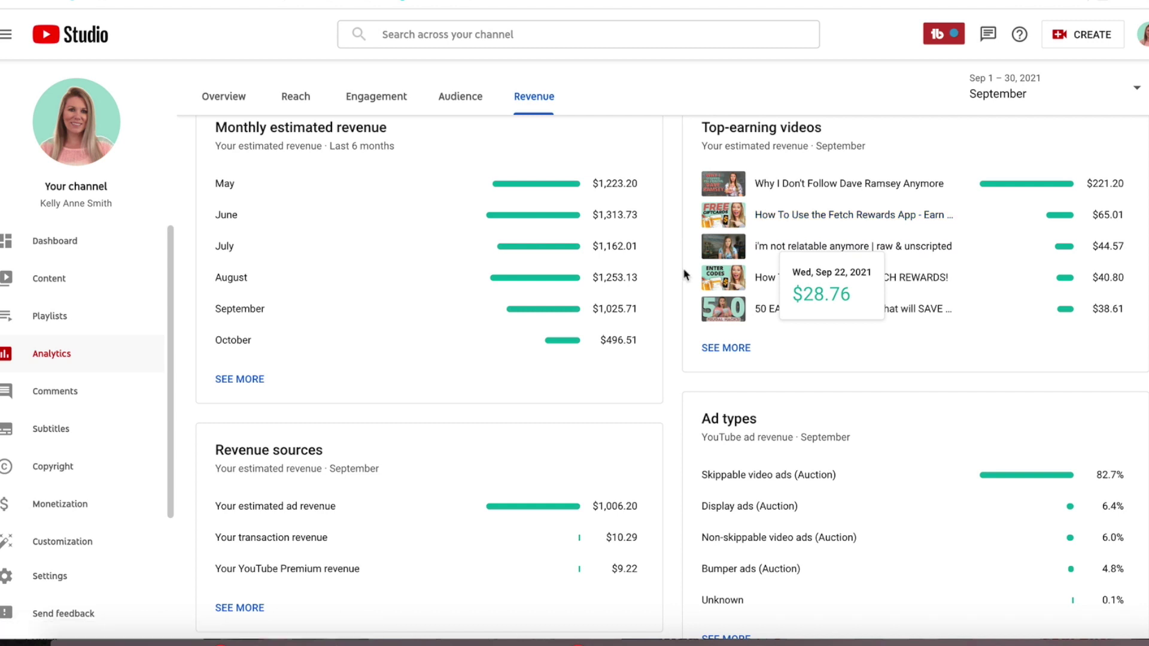
pyautogui.scroll(-3, 684, 271)
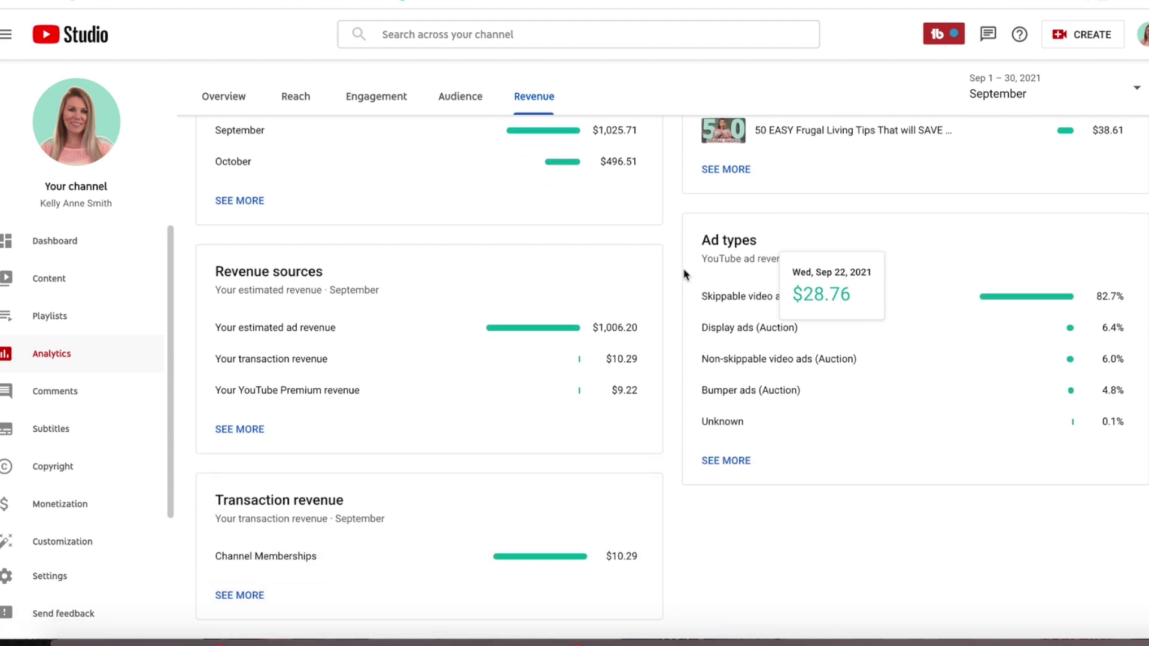
pyautogui.scroll(3, 683, 273)
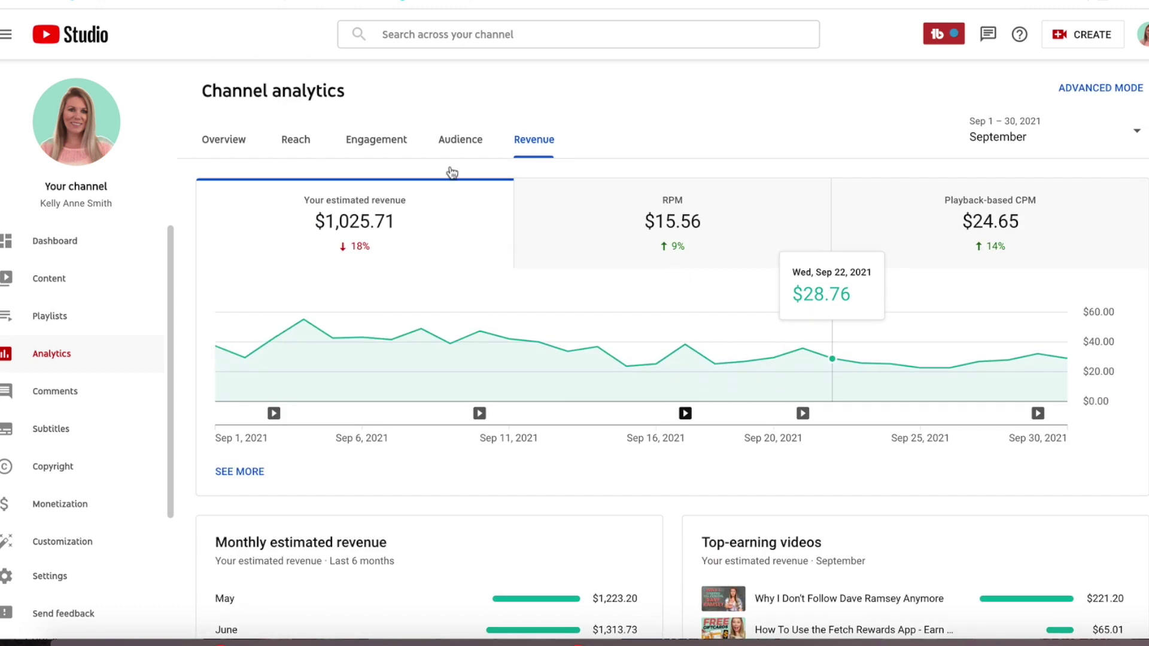
pyautogui.click(231, 138)
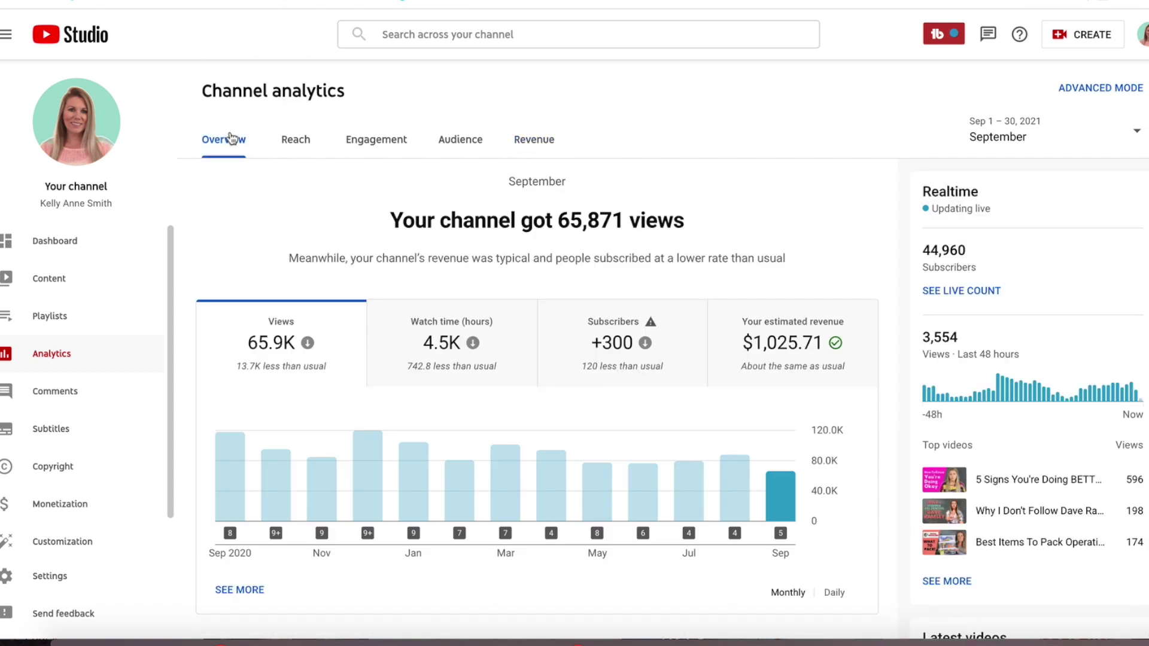